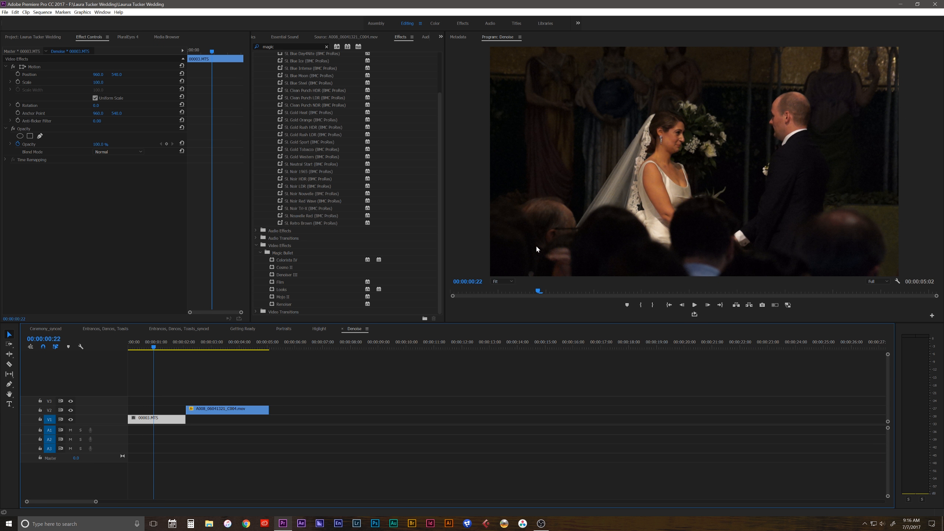
Step: Scale the wedding clip up to 123, reframe it on the couple, and brighten its midtones and highlights with Colorista IV
mouse_move(102, 84)
left_mouse_down()
mouse_move(114, 77)
mouse_move(91, 77)
left_mouse_up()
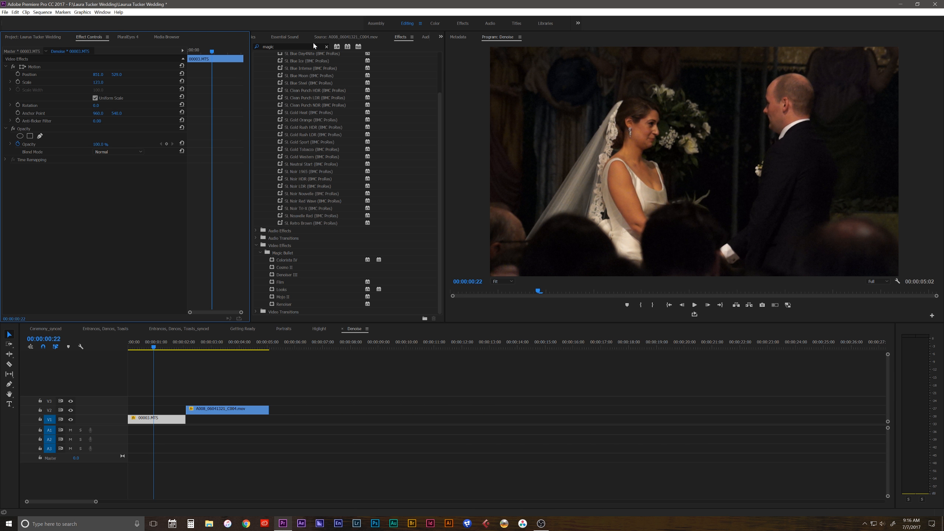
left_click(434, 24)
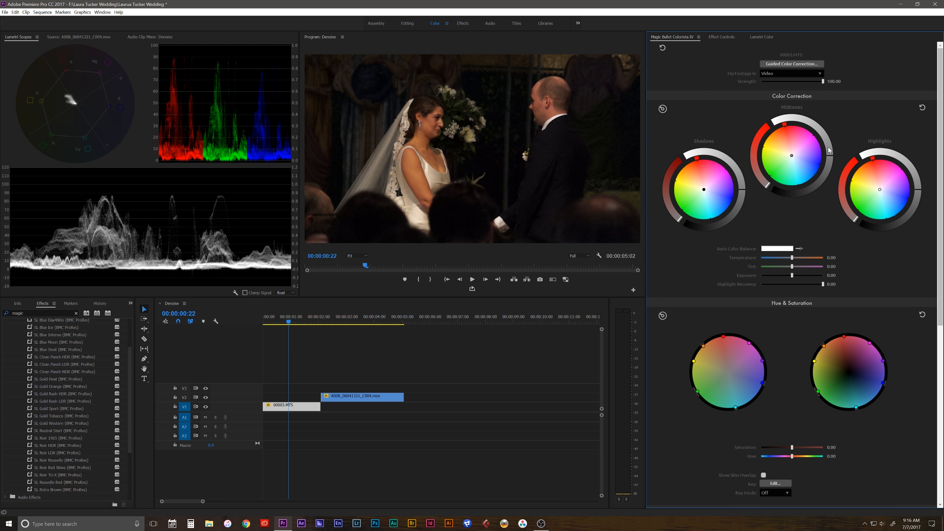
left_click_drag(829, 150, 777, 120)
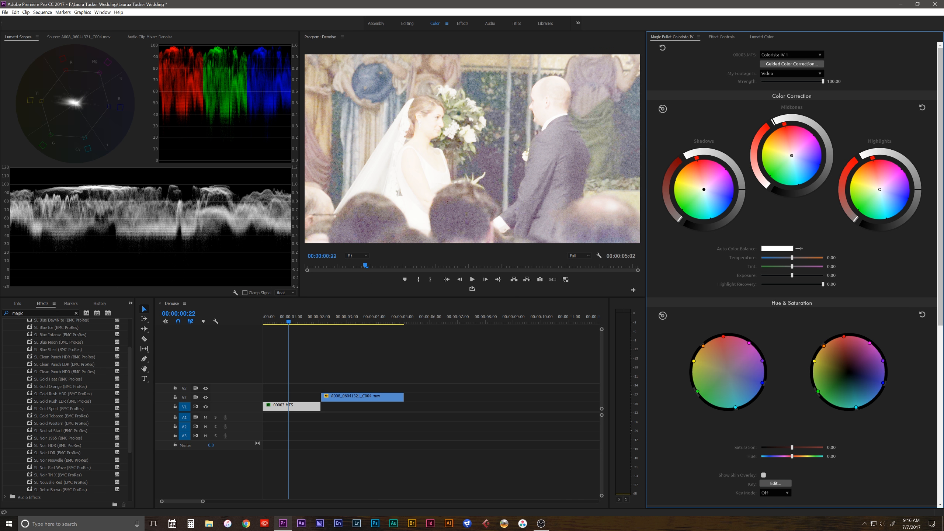
left_click_drag(832, 146, 828, 142)
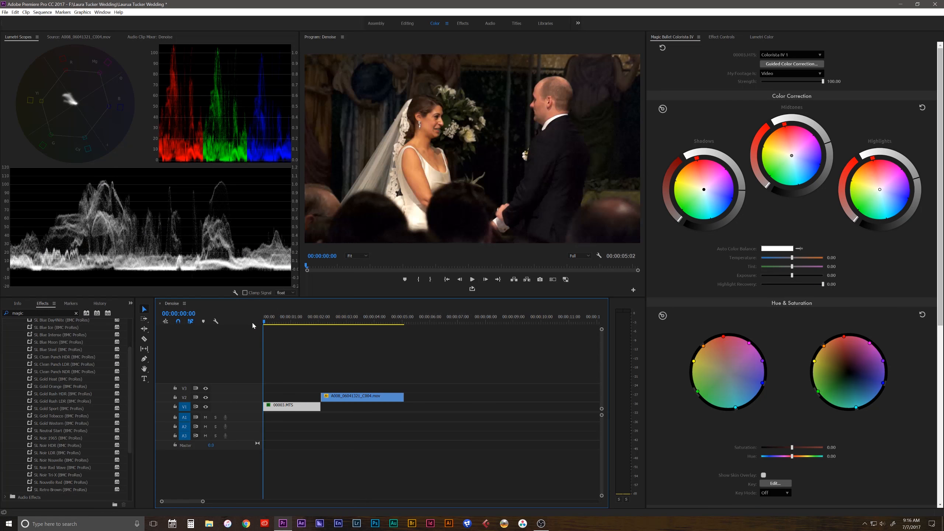
Step: Return to the editing layout and play the brightened wedding clip to inspect its noise
left_click(405, 24)
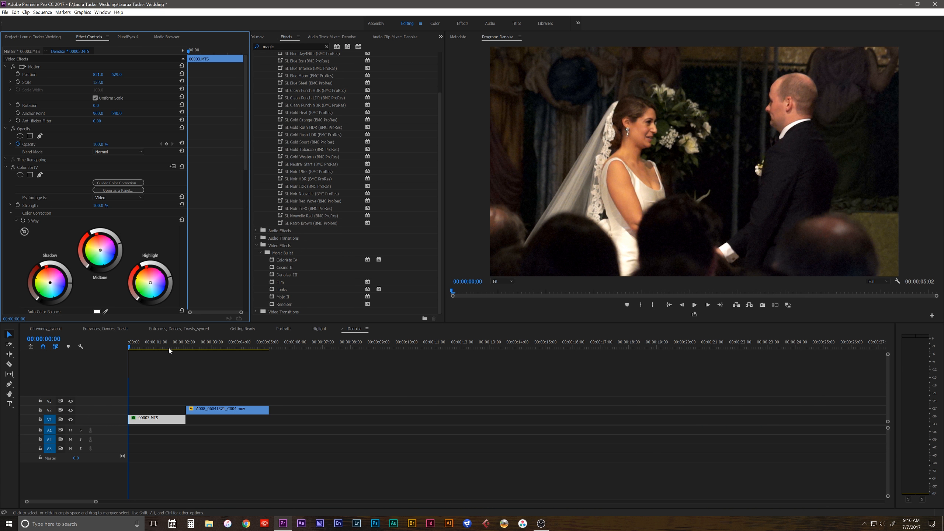
key("space")
key("space")
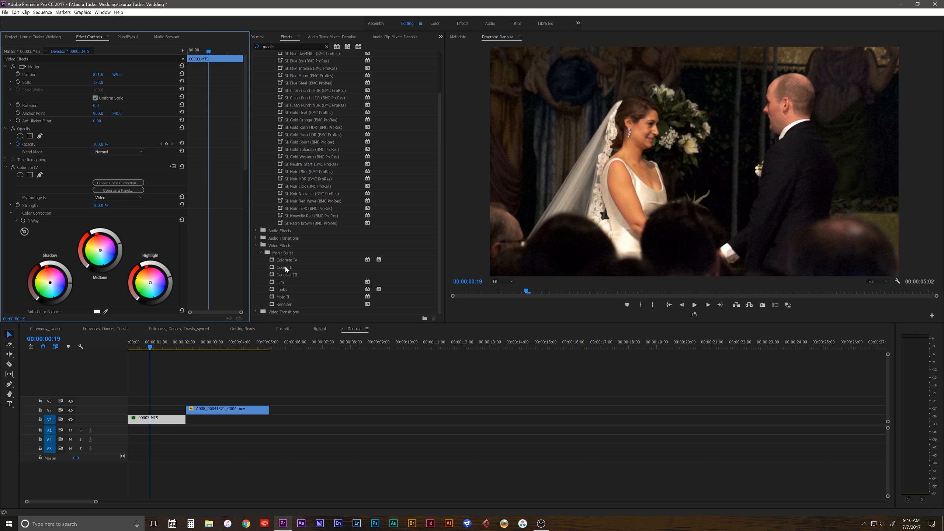
Step: Apply the Magic Bullet Denoiser III effect to the wedding clip 00003.MTS and switch the effect off
left_click_drag(285, 274, 162, 428)
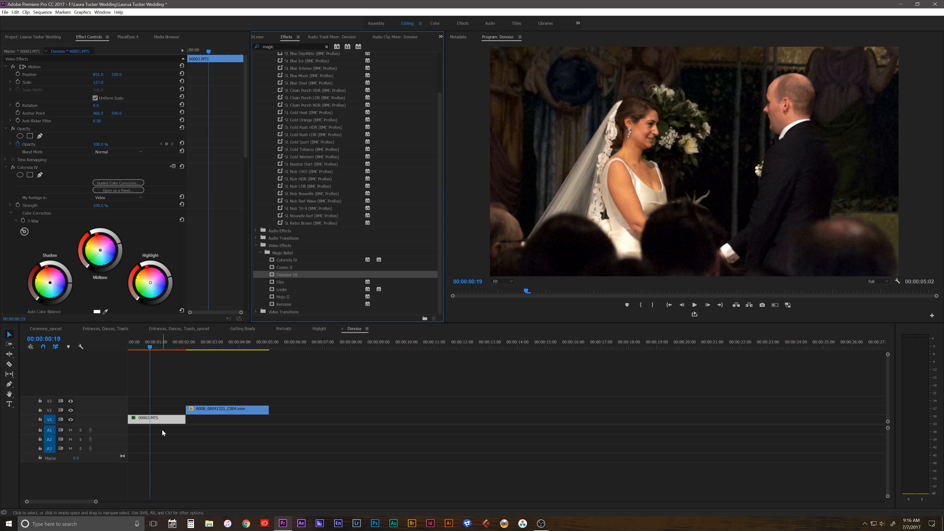
scroll(214, 201, "down", 5)
scroll(215, 230, "down", 6)
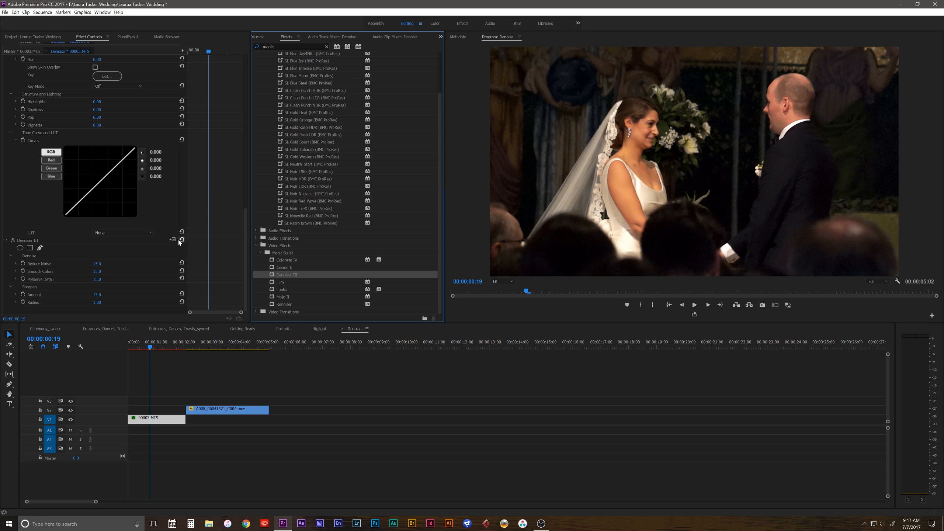
left_click(210, 257)
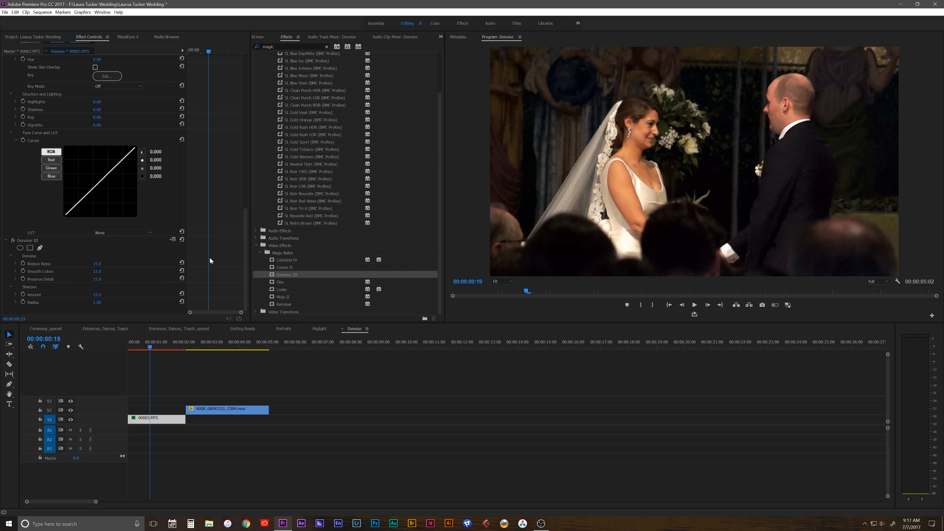
left_click(13, 240)
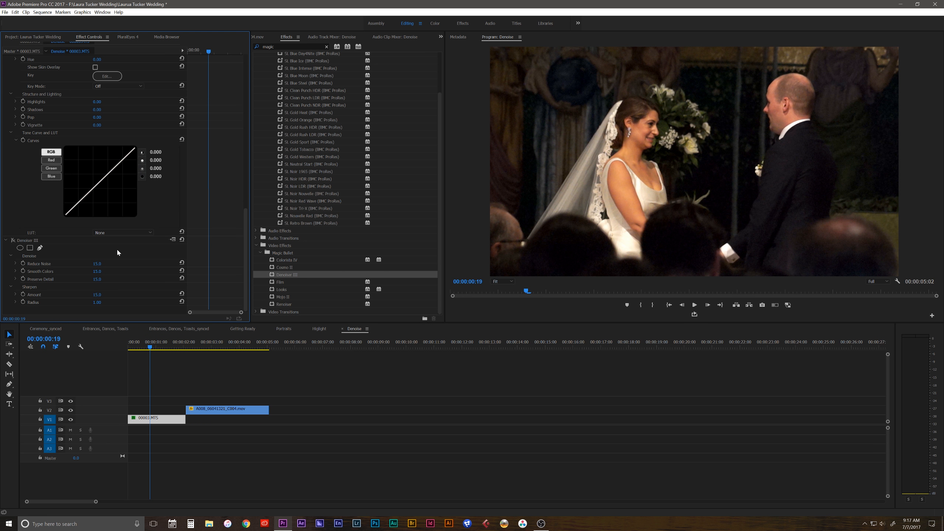
Step: Mark in and out points around the wedding clip, enable loop playback, and play it from the start
left_click(185, 346)
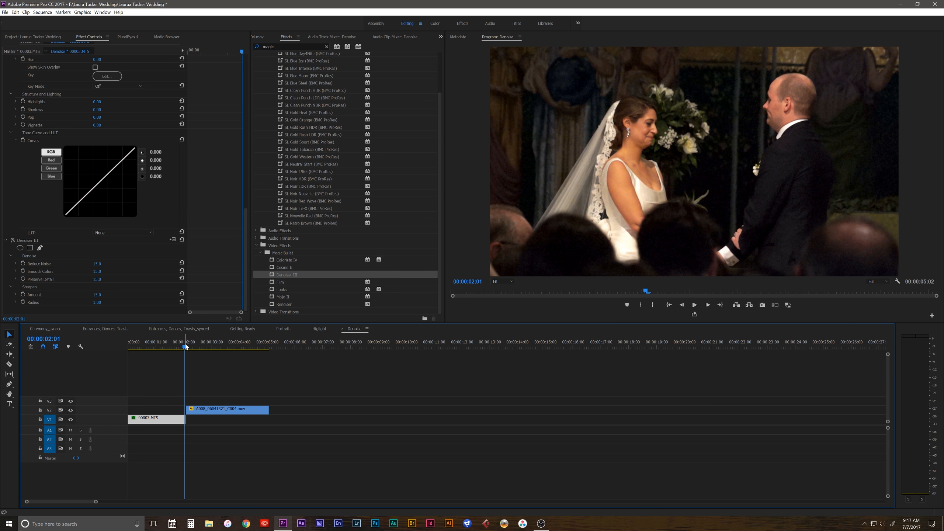
key("x")
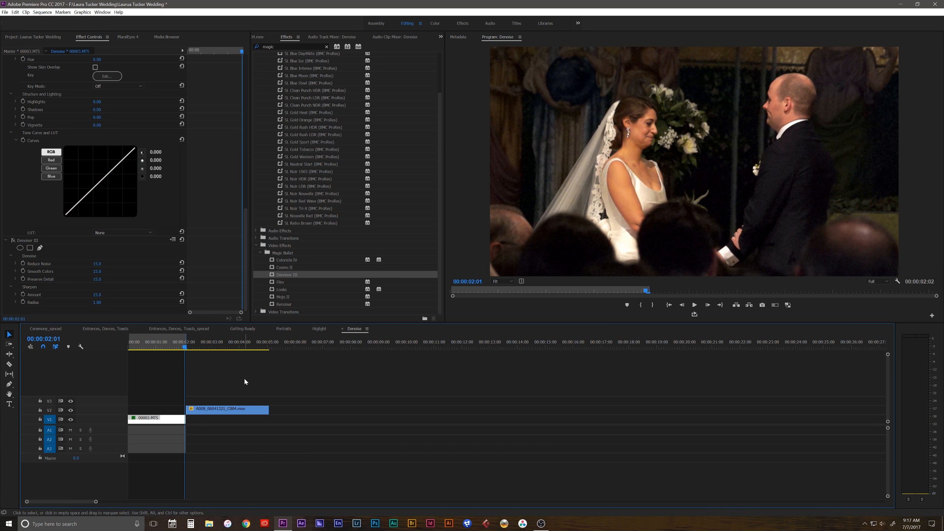
left_click(129, 344)
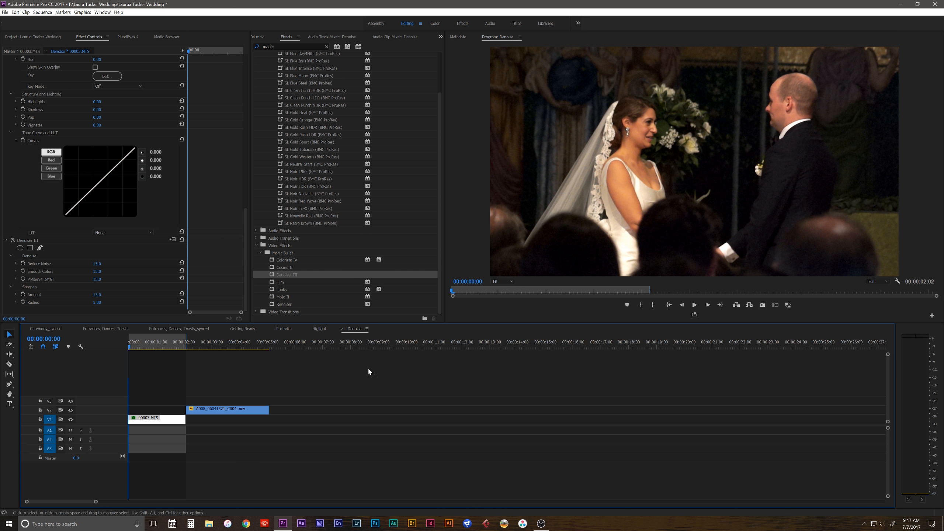
left_click(694, 315)
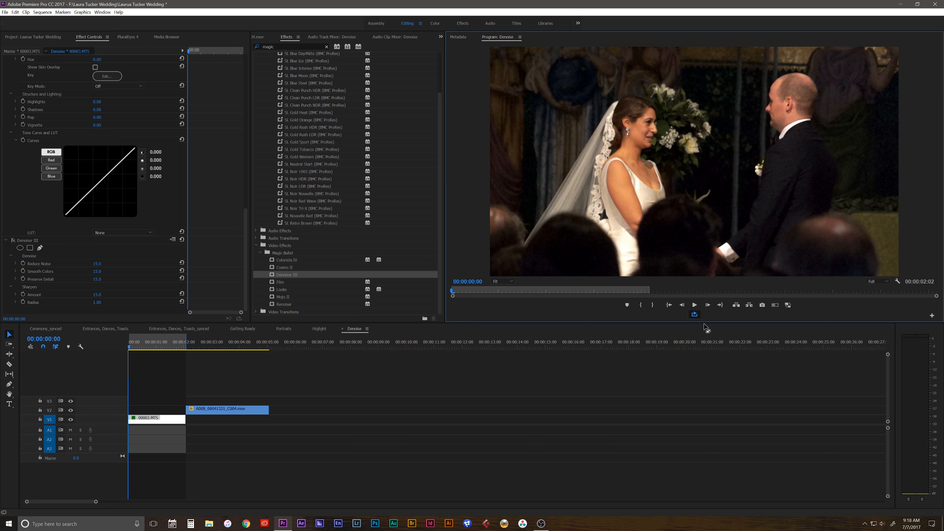
key("space")
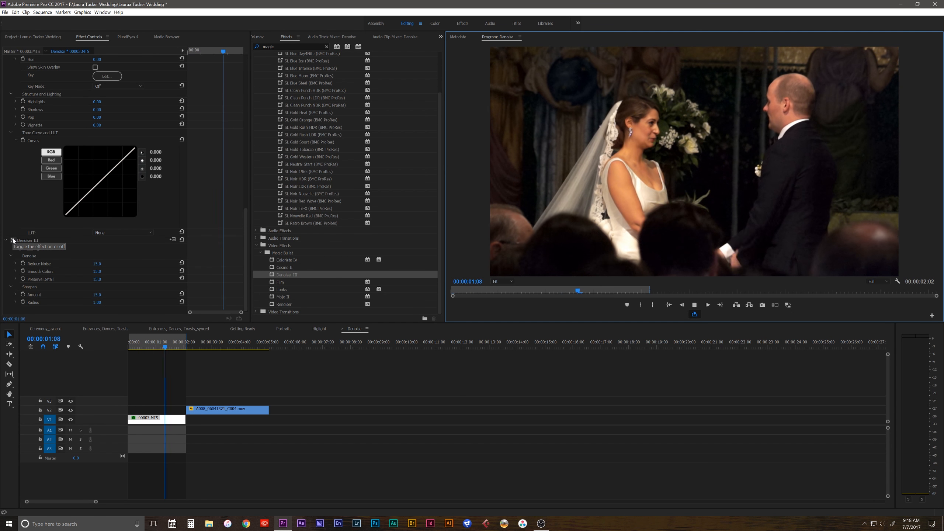
Step: Compare the looping wedding clip with Denoiser III switched on and off, leaving the effect enabled
left_click_drag(145, 343, 125, 342)
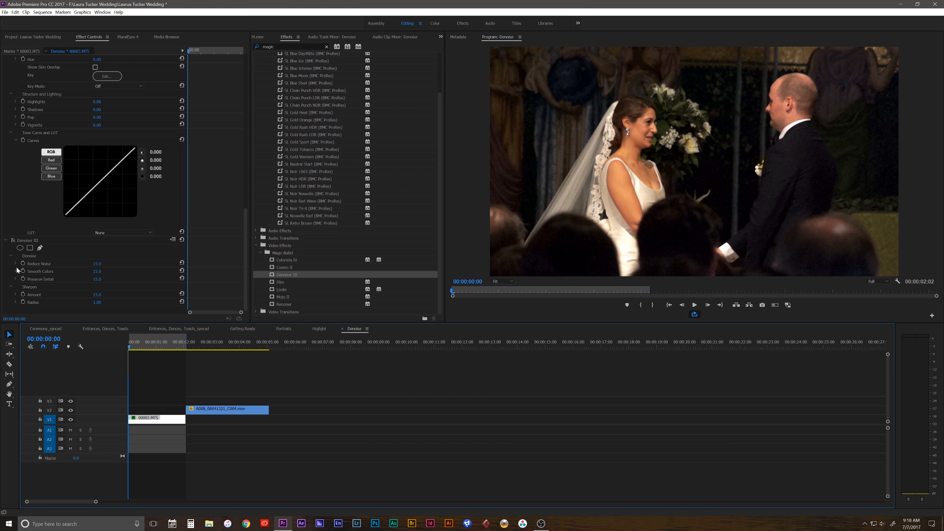
left_click(13, 240)
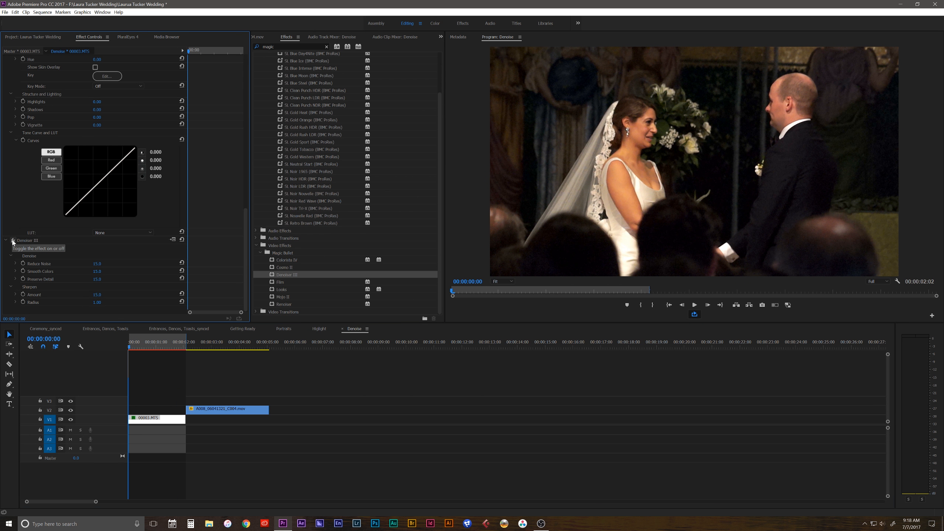
key("space")
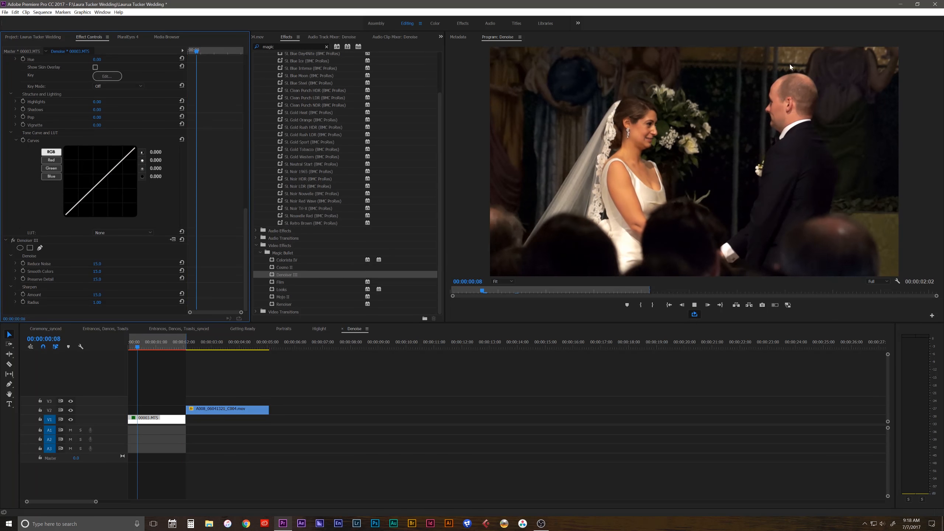
key("space")
left_click(13, 241)
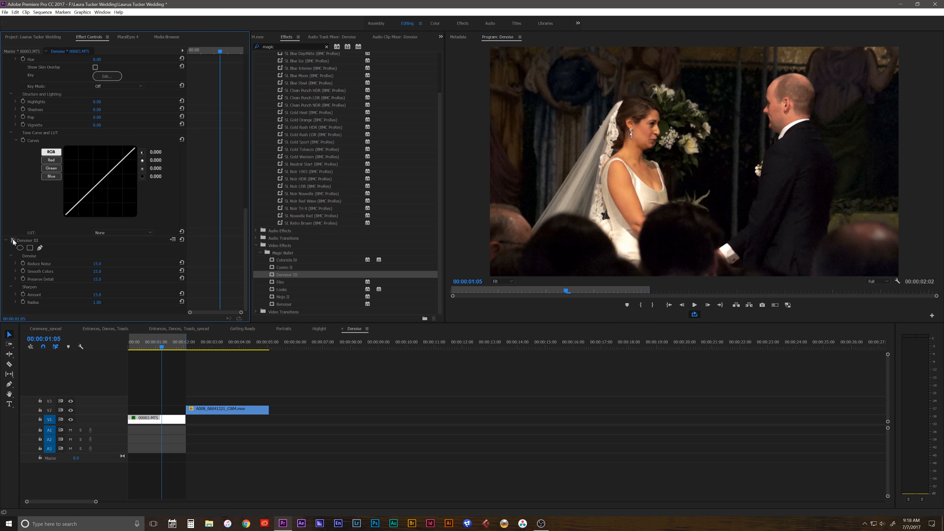
key("space")
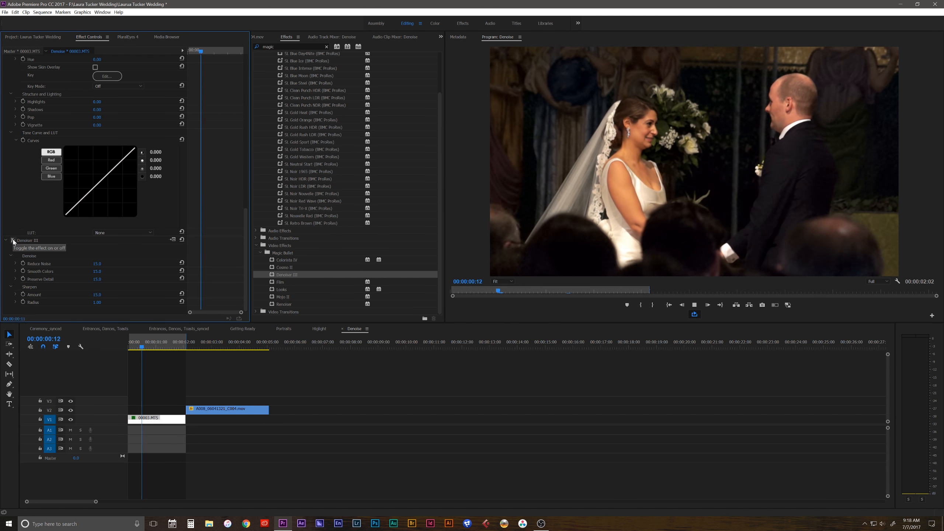
left_click(12, 241)
Step: Set Denoiser III to Reduce Noise 52, Smooth Colors 26, Preserve Detail 44, Sharpen Amount 71 and Radius 0.5
left_click_drag(97, 264, 101, 294)
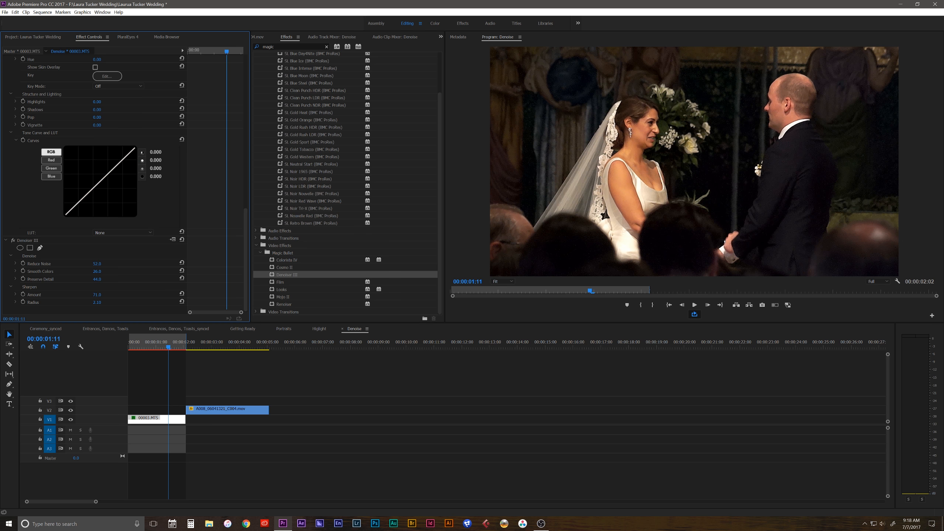
left_click(99, 302)
type("0.5")
key("Return")
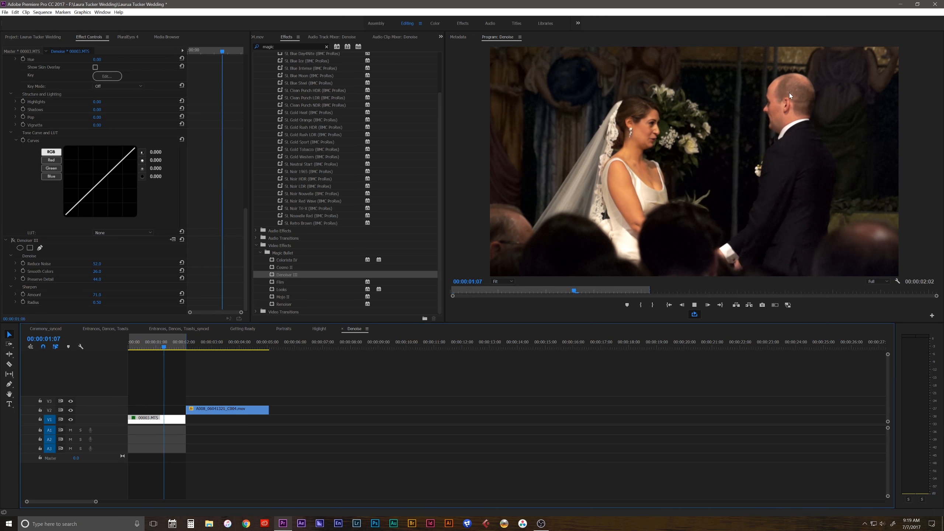
Step: Replay the wedding clip from its beginning several times to judge the adjusted noise reduction and sharpening
key("space")
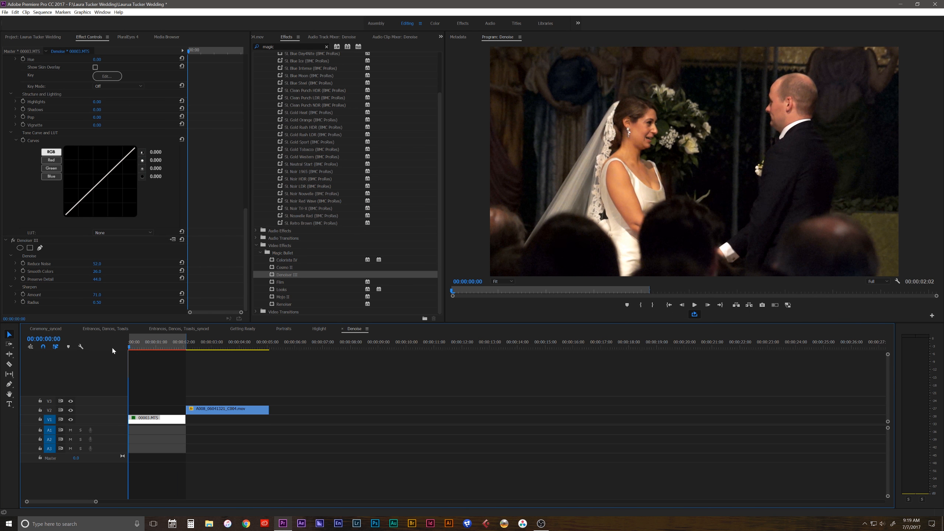
key("space")
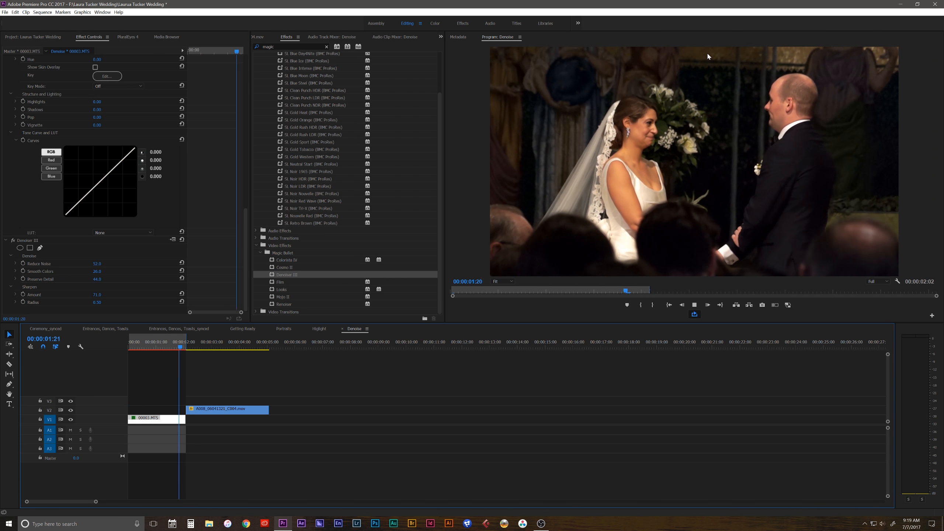
key("space")
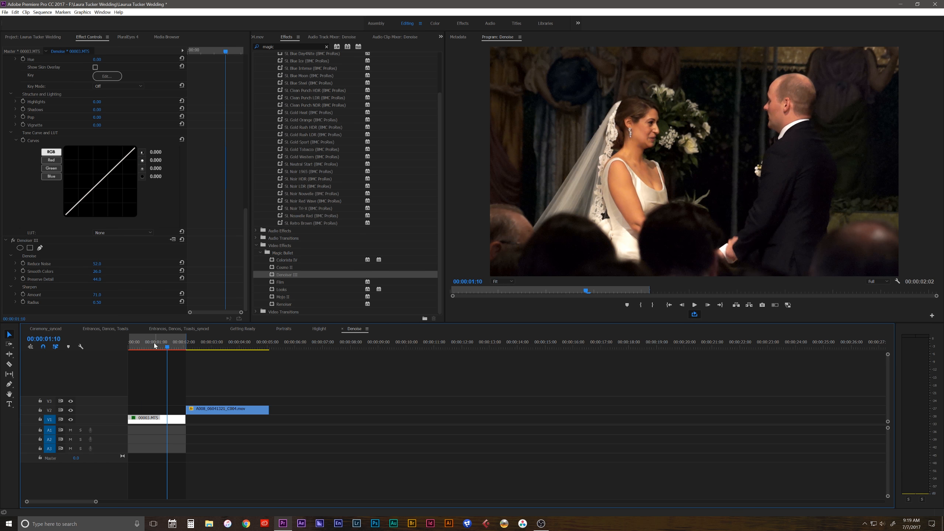
key("Home")
left_click(135, 346)
key("space")
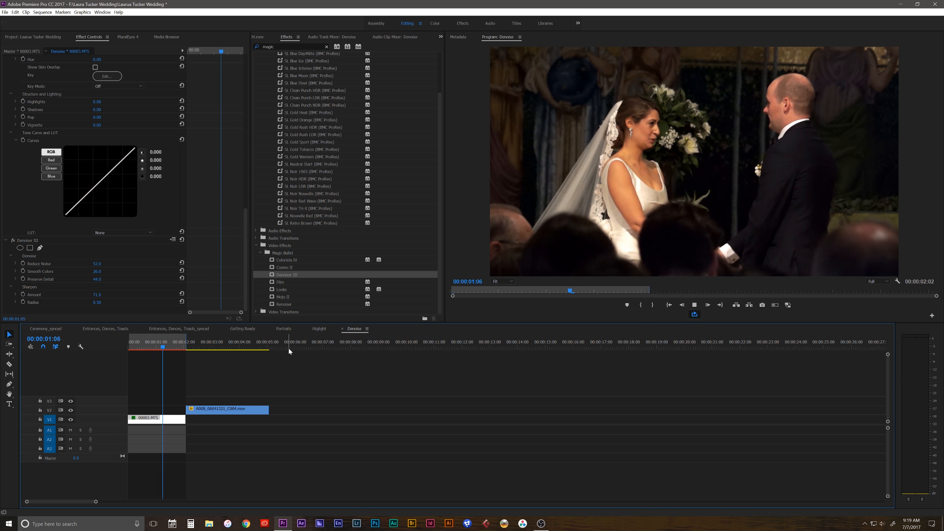
key("space")
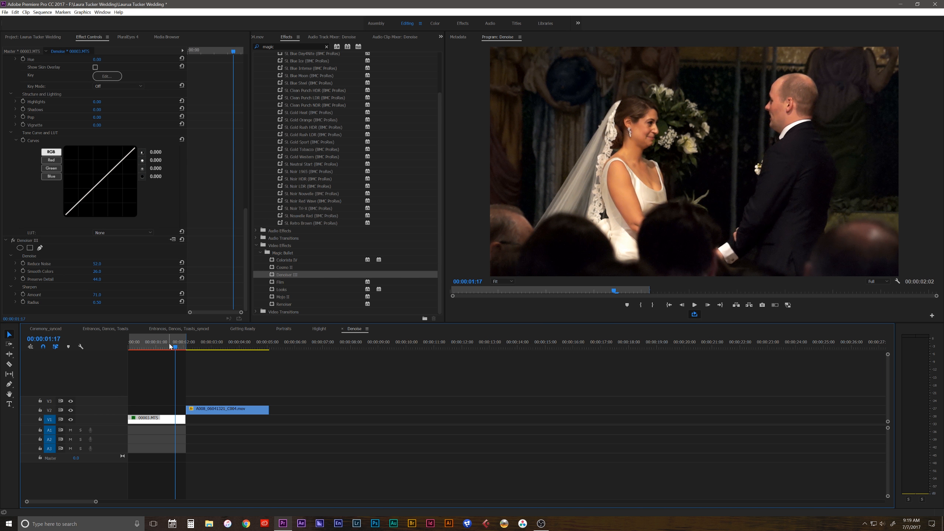
Step: Mark the range of the second clip, A008_06041321_C004.mov, and apply the Magic Bullet Looks effect to it
left_click_drag(170, 346, 207, 347)
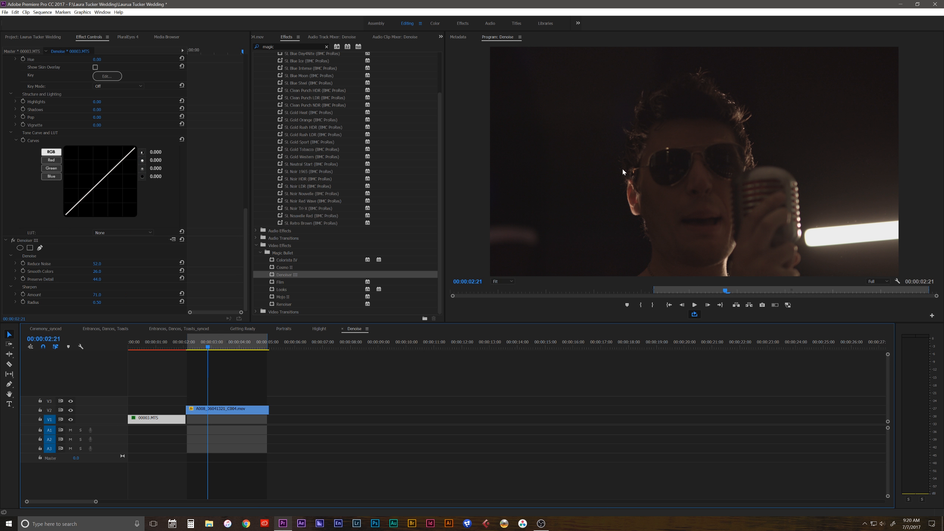
left_click(437, 24)
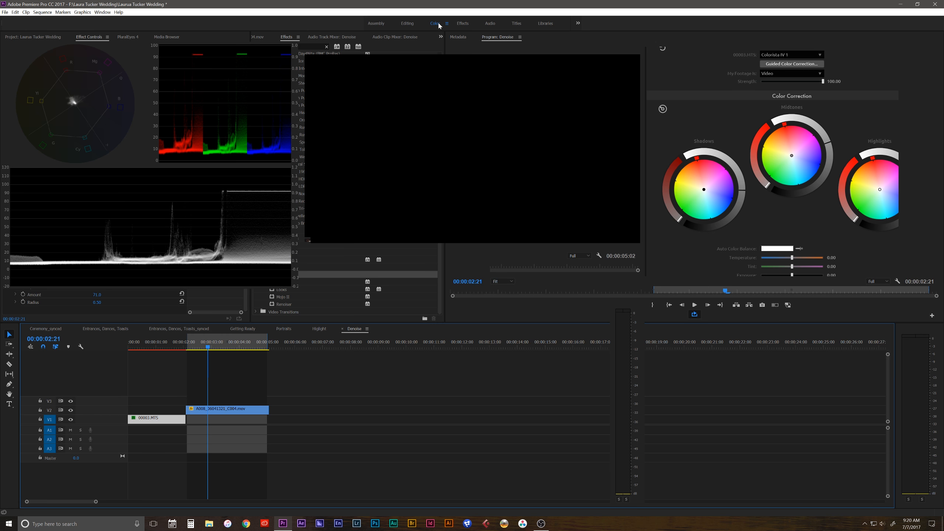
left_click(411, 24)
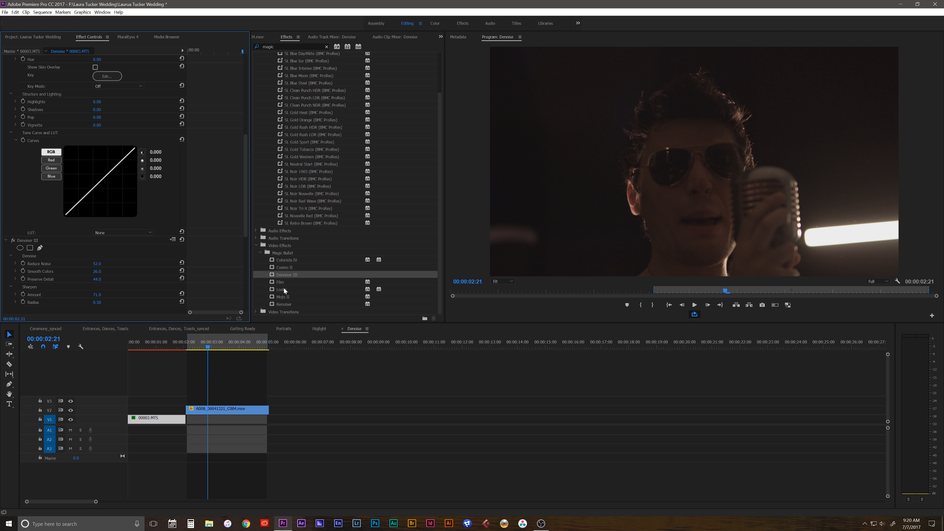
left_click_drag(289, 293, 227, 411)
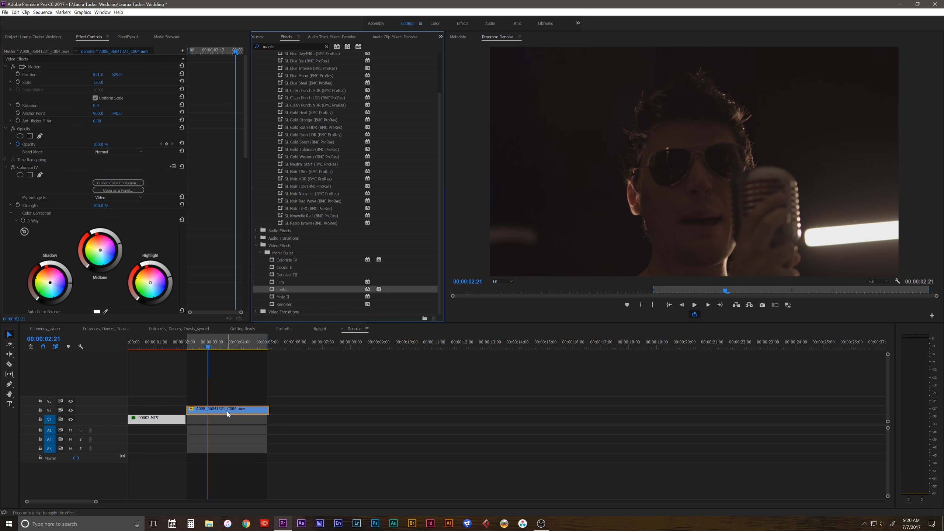
Step: Open the second clip in the Looks editor and choose the Classic Tension look from the Blockbuster category
left_click(125, 210)
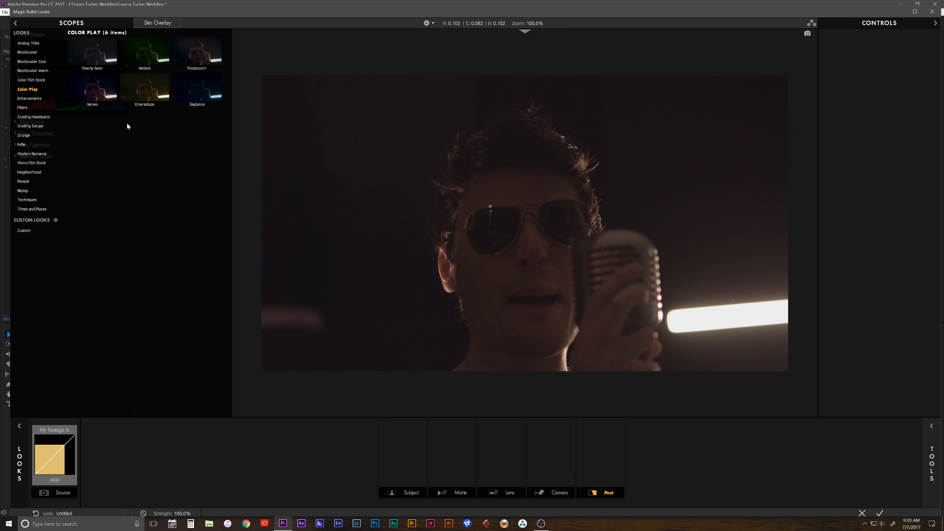
left_click(105, 58)
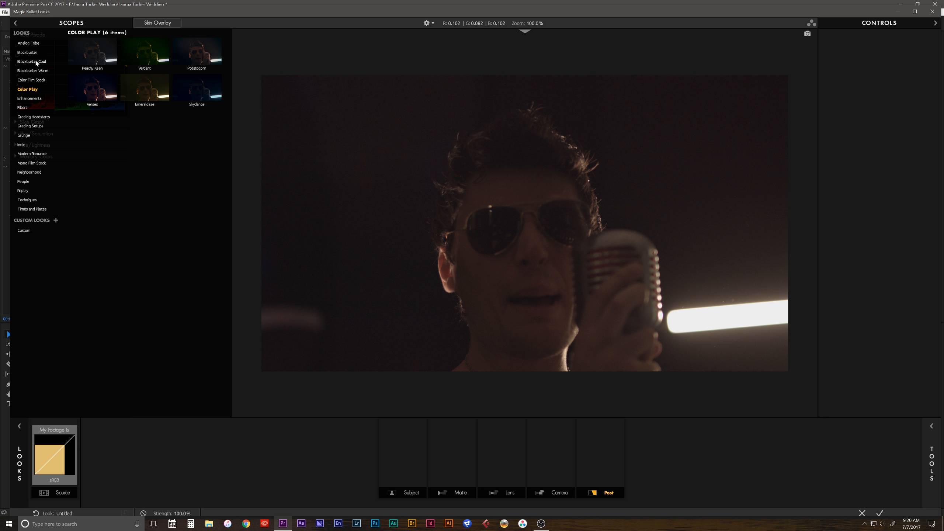
left_click(29, 52)
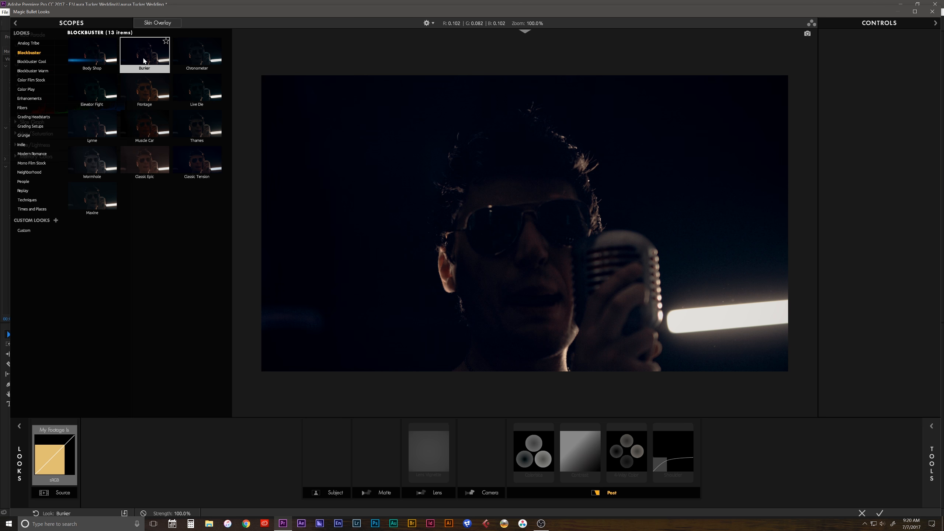
left_click(206, 167)
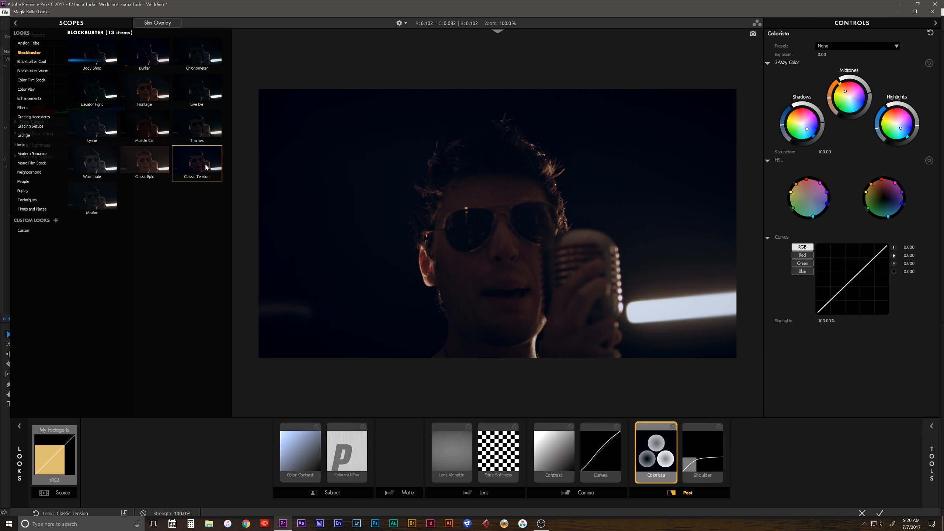
Step: Confirm the Classic Tension look on the singer clip and preview the result around 00:00:03:01
left_click(879, 513)
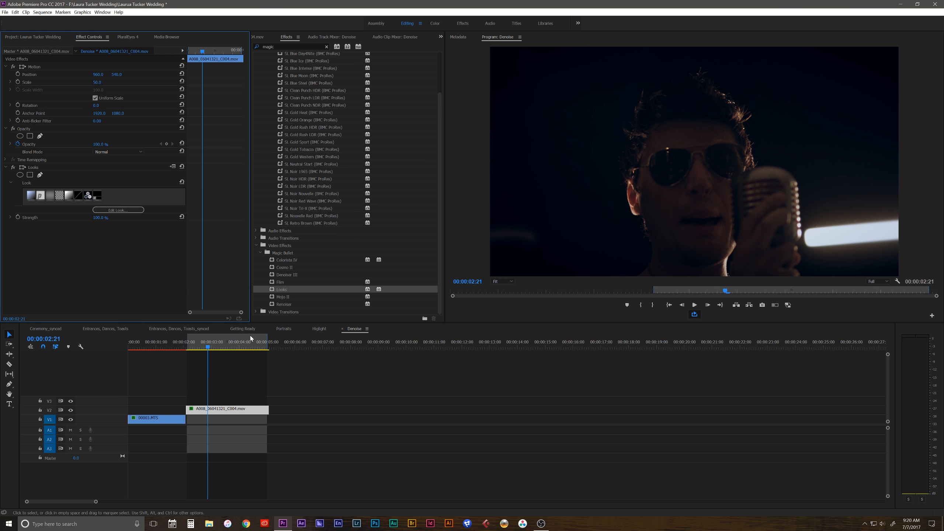
key("space")
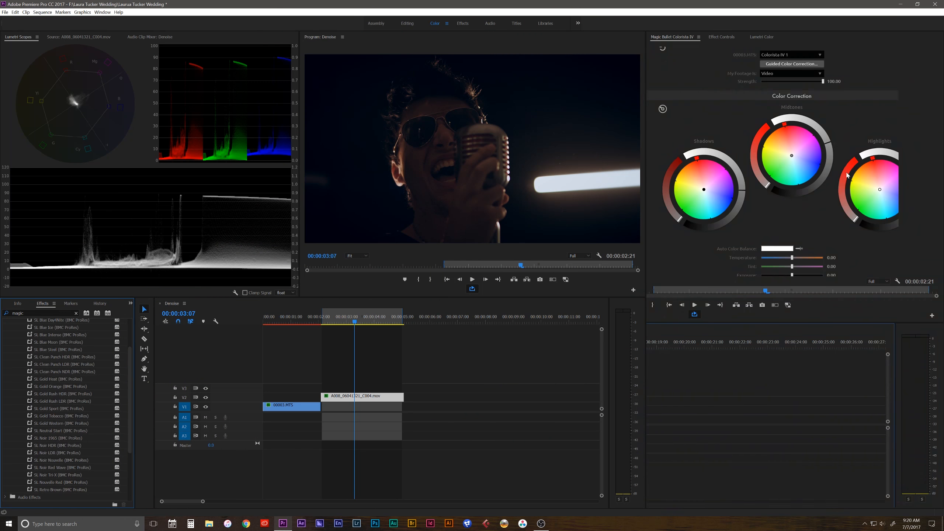
left_click(361, 362)
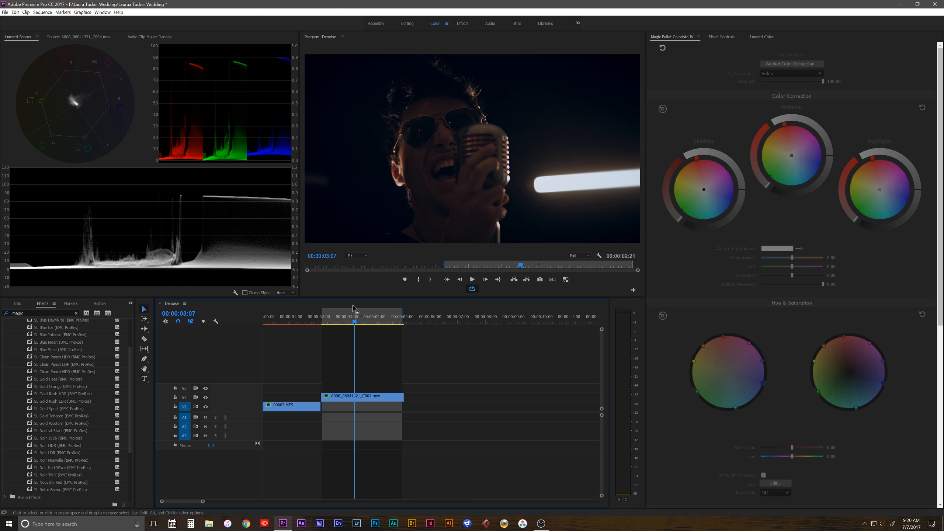
left_click(348, 316)
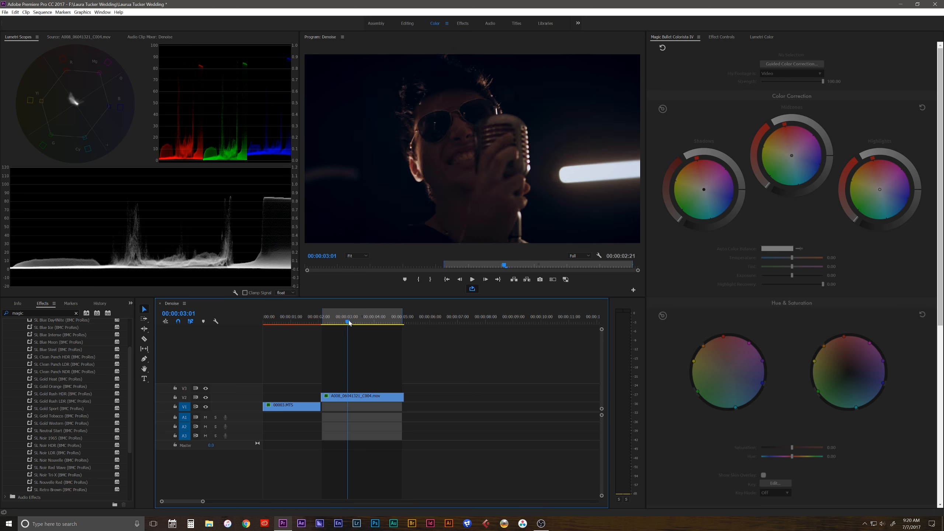
Step: Brighten the highlights and midtones of the singer clip A008_06041321_C004.mov with the Colorista IV luminance rings
left_click(369, 399)
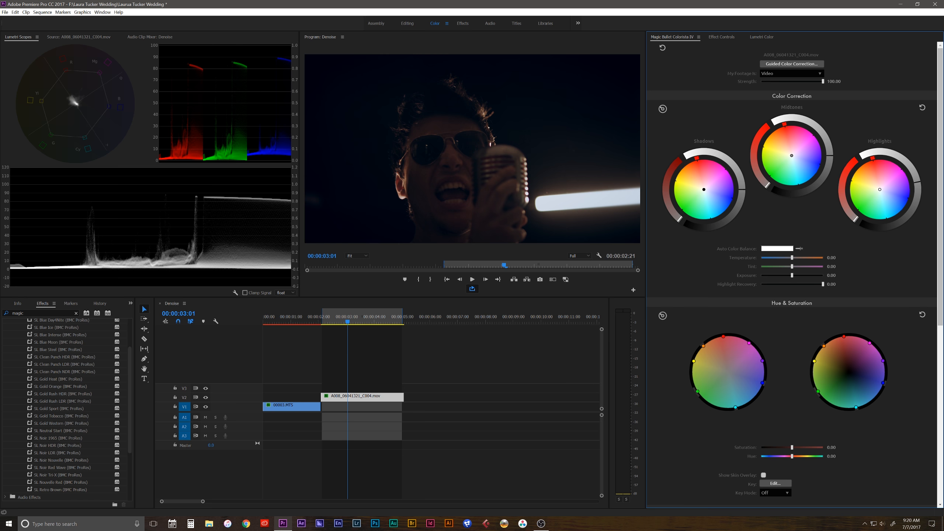
left_click(363, 359)
left_click(363, 396)
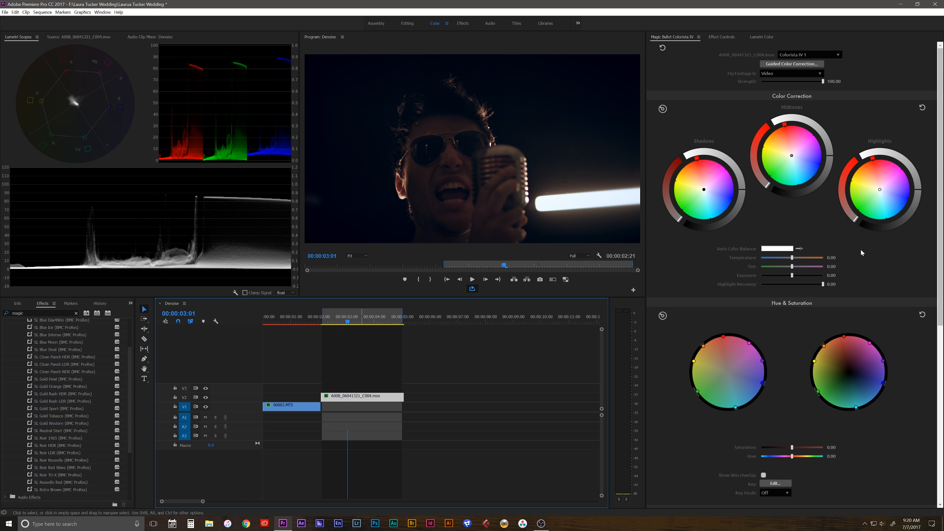
left_click_drag(919, 177, 908, 164)
left_click_drag(831, 160, 825, 139)
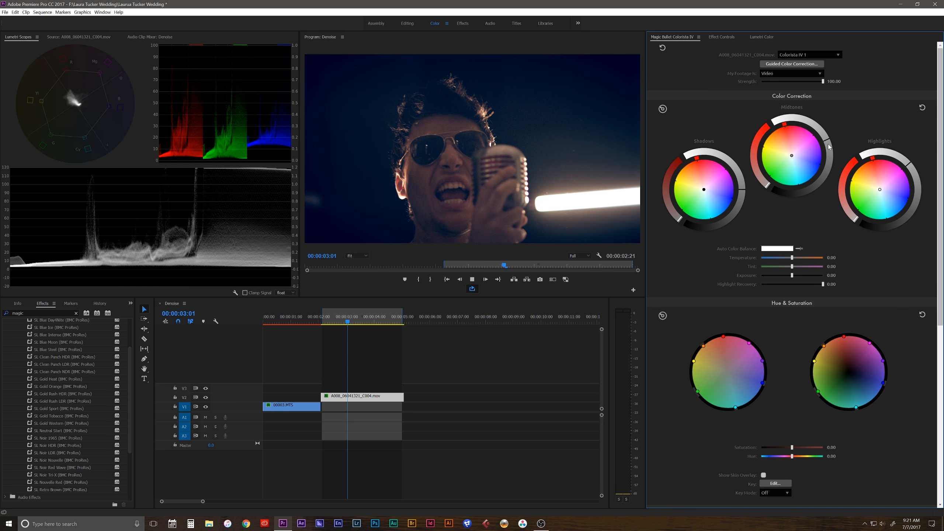
Step: Scrub and play through the brightened singer clip to examine the noise in its dark areas
left_click(350, 317)
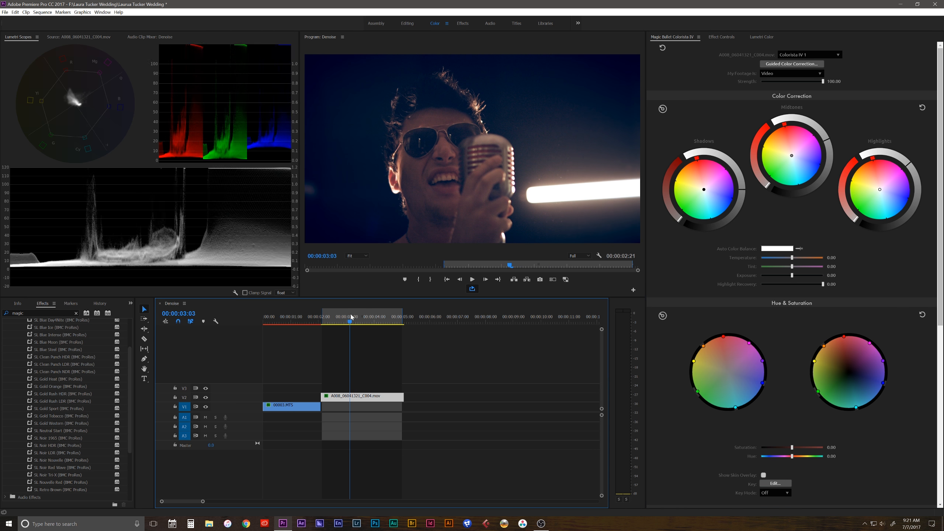
left_click_drag(350, 314, 354, 312)
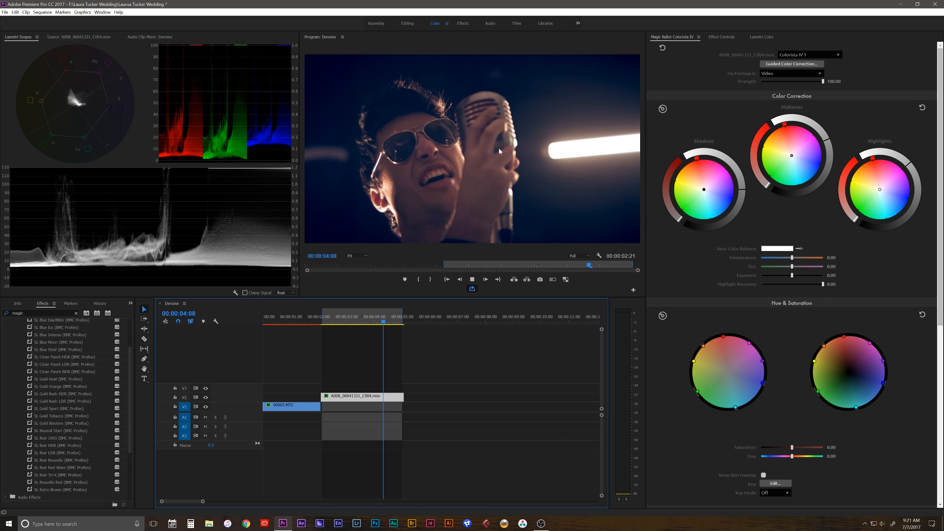
key("space")
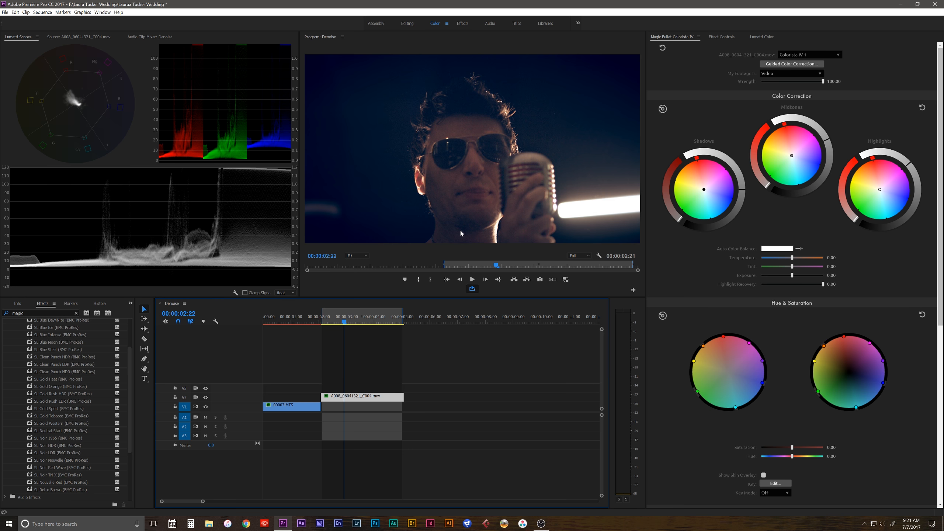
left_click_drag(349, 320, 372, 318)
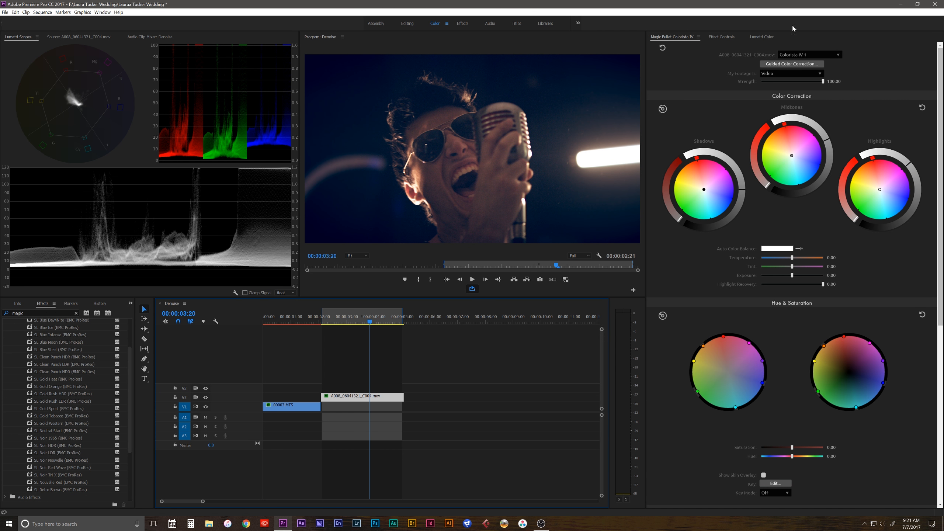
Step: Apply the Magic Bullet Denoiser III effect to the singer clip
left_click(725, 37)
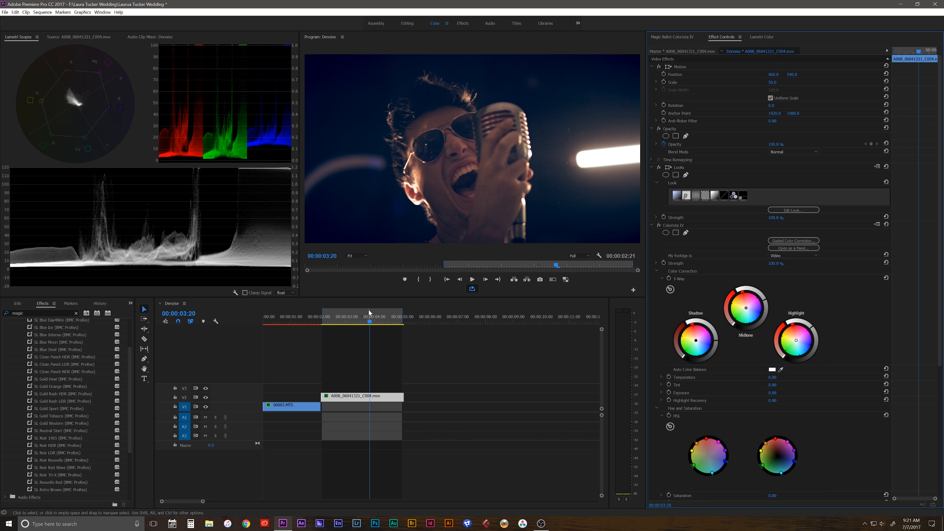
scroll(74, 409, "down", 3)
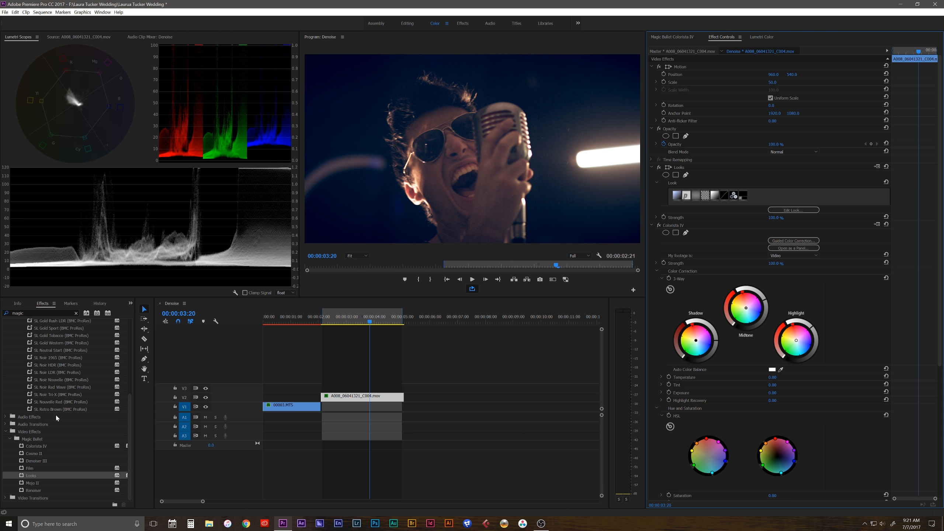
left_click(34, 490)
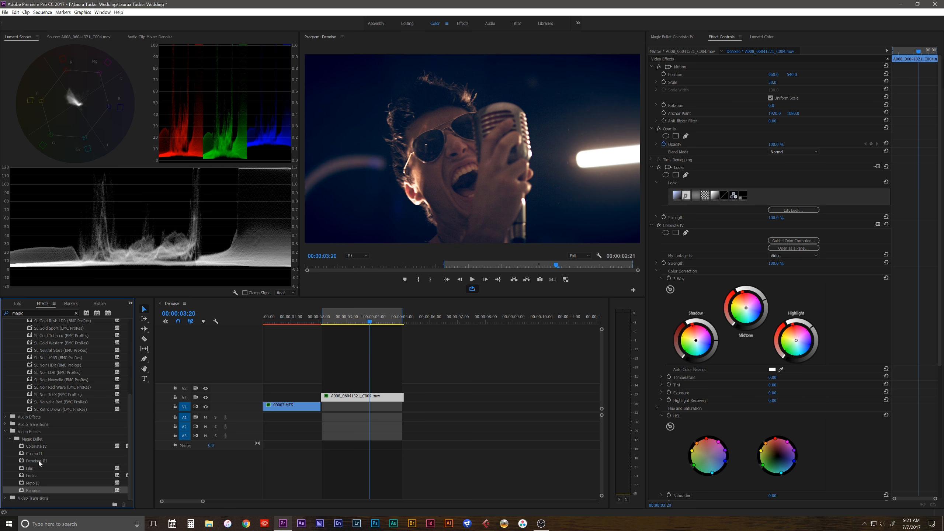
left_click_drag(38, 458, 352, 398)
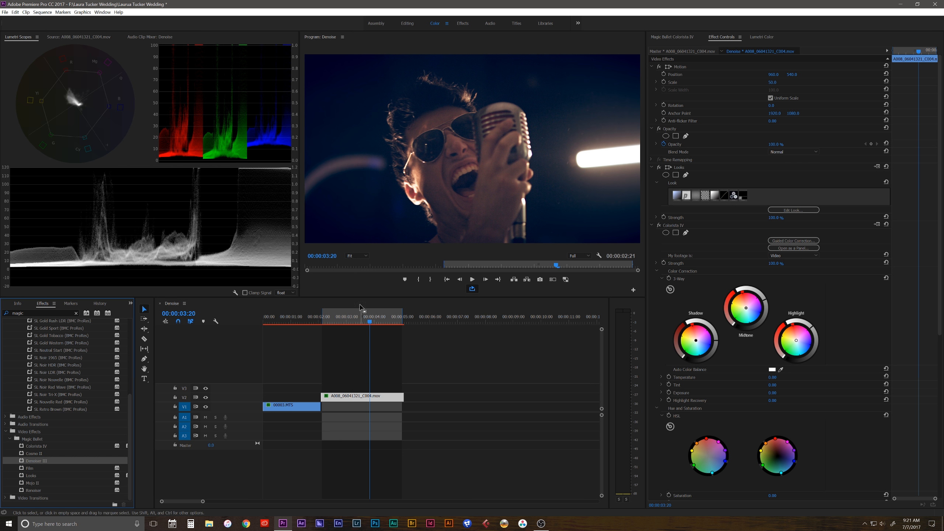
Step: Compare the singer clip with Denoiser III off and on at 00:00:02:06
left_click(326, 319)
scroll(940, 164, "down", 3)
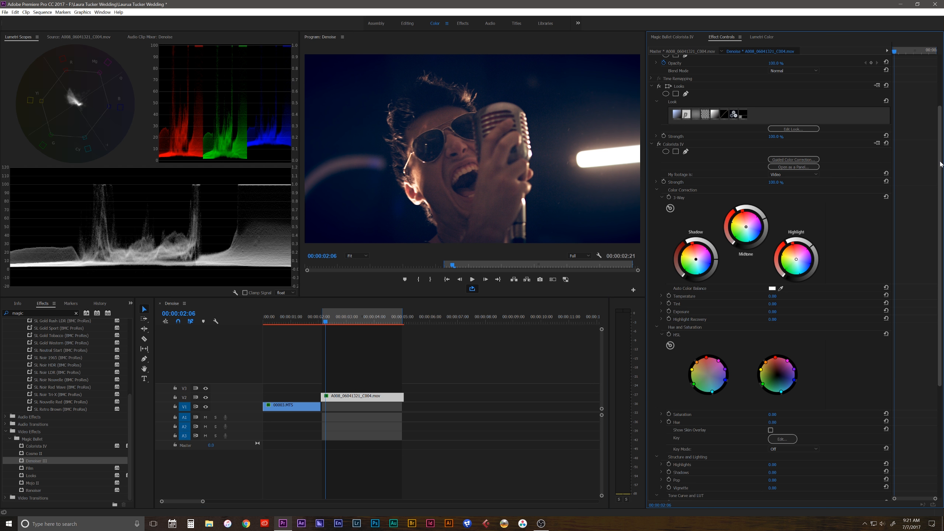
scroll(940, 164, "down", 6)
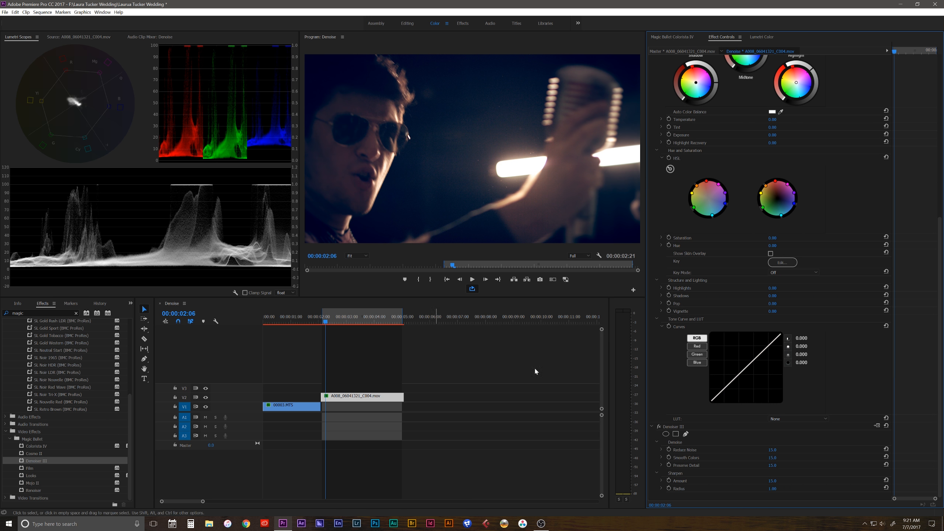
left_click(658, 427)
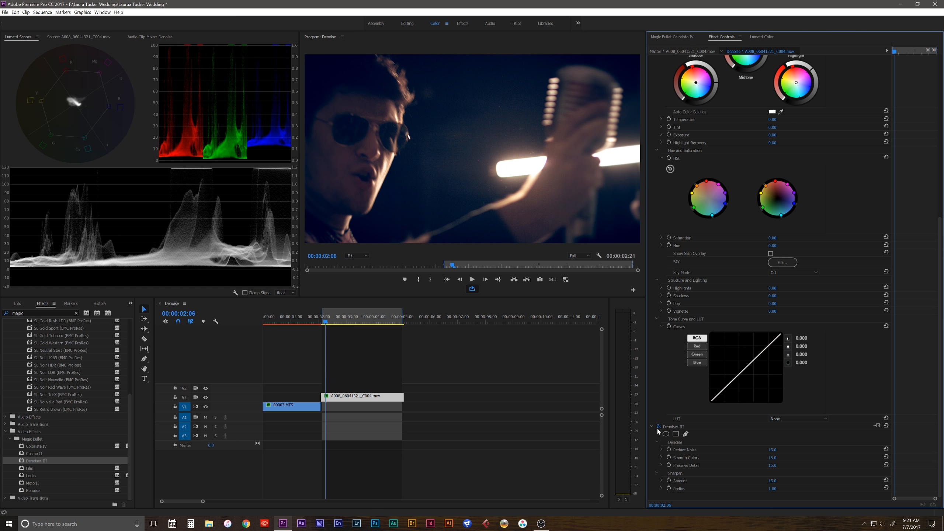
left_click(659, 427)
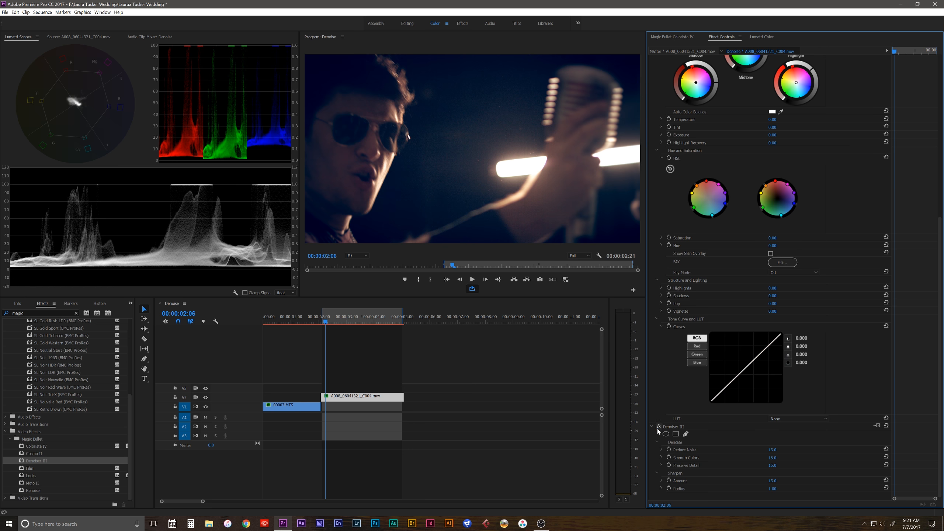
Step: Set Denoiser III on the singer clip to Reduce Noise 25, Smooth Colors 35 and Preserve Detail 20, and save the project
left_click(775, 450)
type("25")
key("Return")
left_click(773, 465)
type("20")
key("Return")
left_click(772, 457)
type("25")
key("Return")
key("ctrl+s")
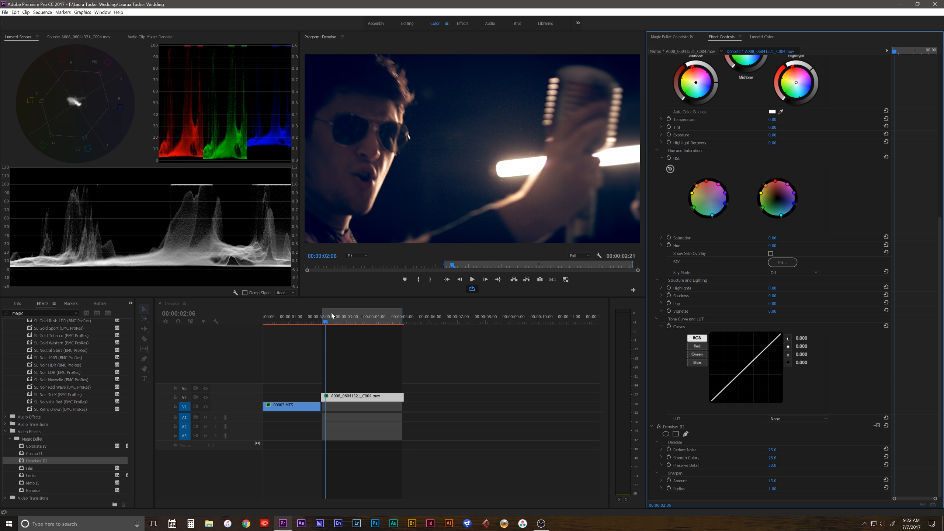
Step: Move the playhead to the start of the singer clip, and toggle Denoiser III off on the wedding clip 00003.MTS
left_click_drag(325, 320, 322, 320)
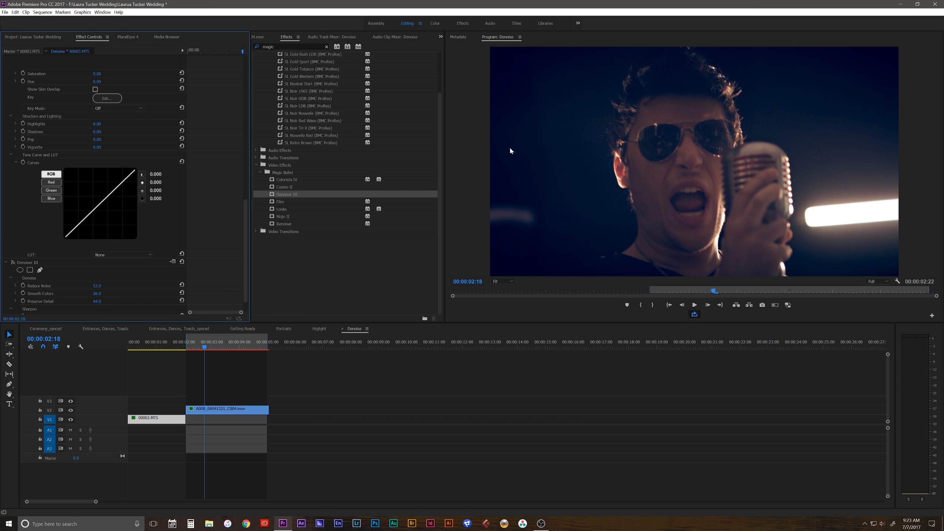
left_click(13, 262)
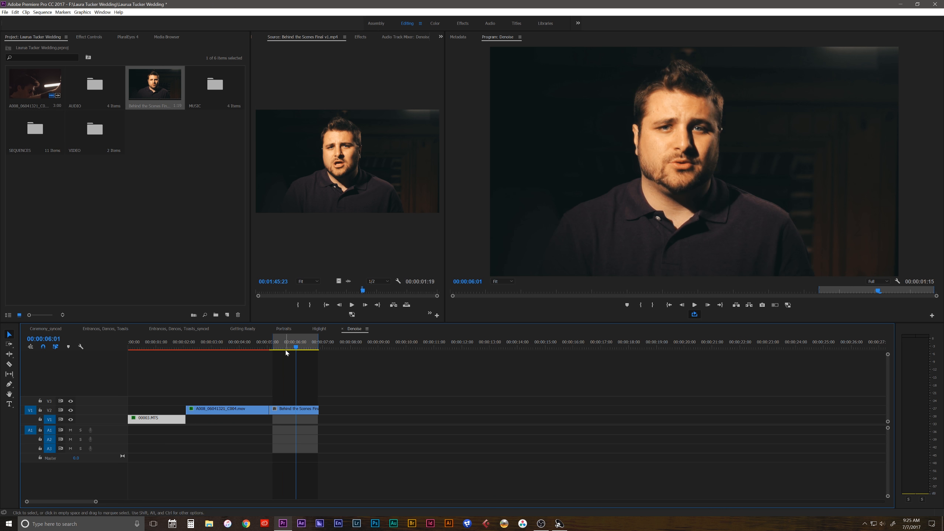
Step: Apply the Magic Bullet Cosmo II effect to the Behind the Scenes Final v1.mp4 clip, with the playhead at 00:00:06:02
mouse_move(286, 351)
left_mouse_down()
mouse_move(276, 350)
mouse_move(311, 349)
mouse_move(271, 350)
mouse_move(283, 351)
left_mouse_up()
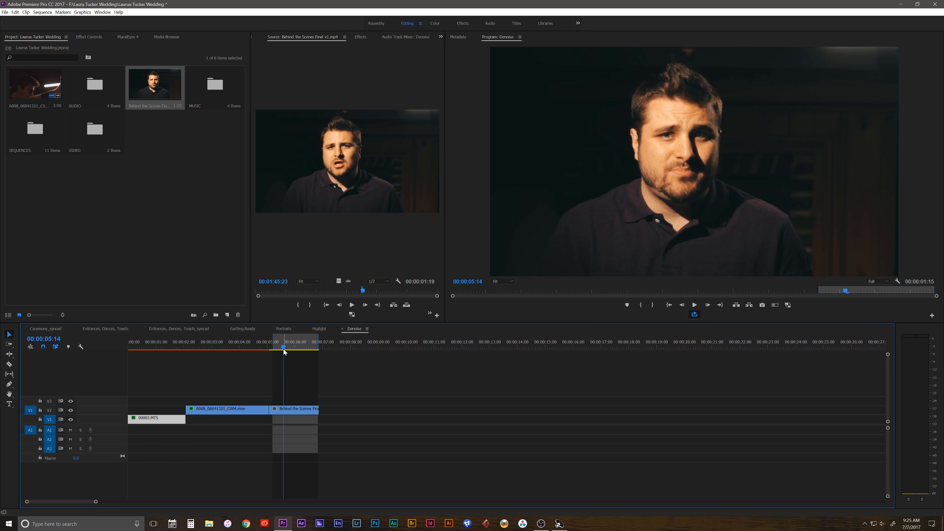
left_click(360, 37)
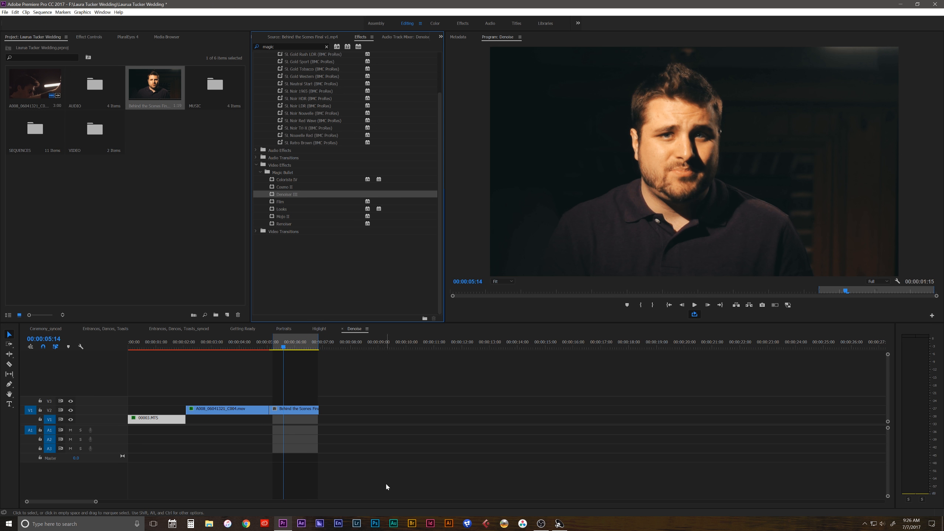
left_click(297, 346)
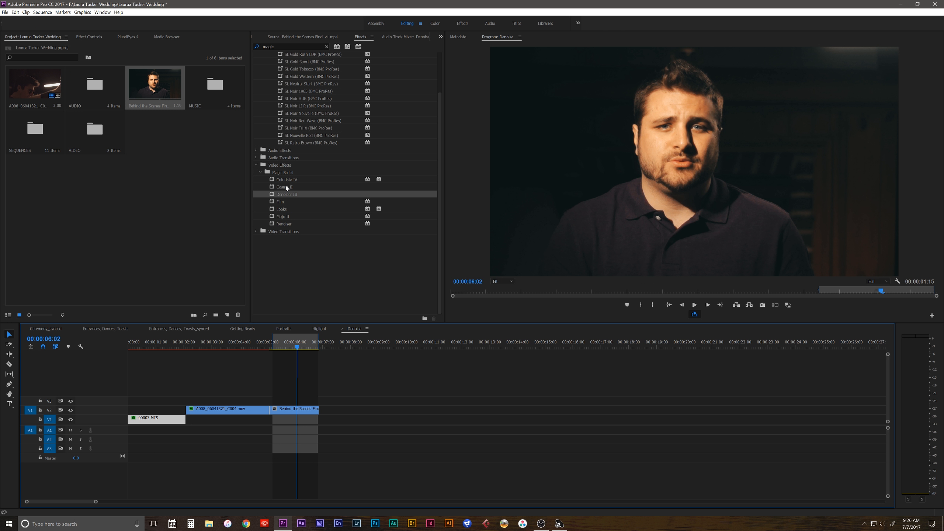
left_click_drag(287, 187, 299, 410)
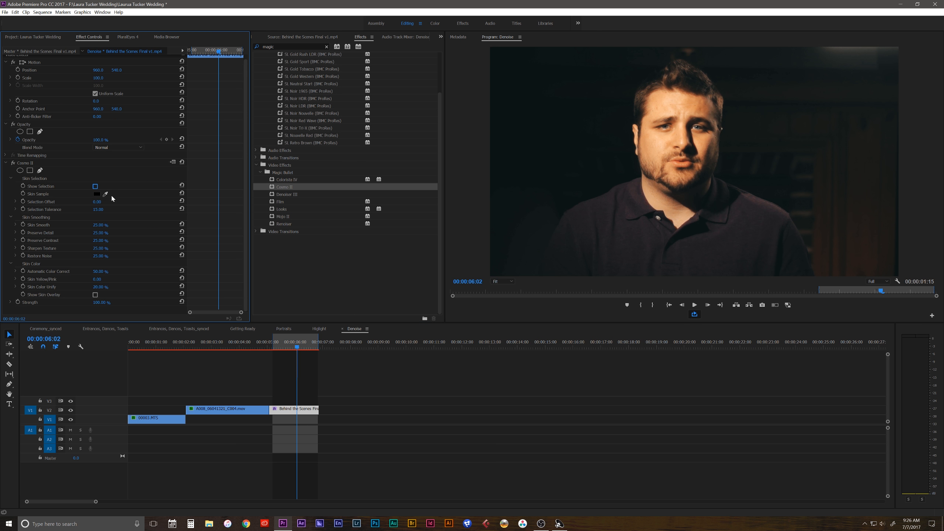
Step: Sample the man's facial skin for Cosmo II and, using the selection preview, set Selection Offset to -7 and Selection Tolerance to 14
left_click_drag(108, 190, 665, 139)
left_click(95, 186)
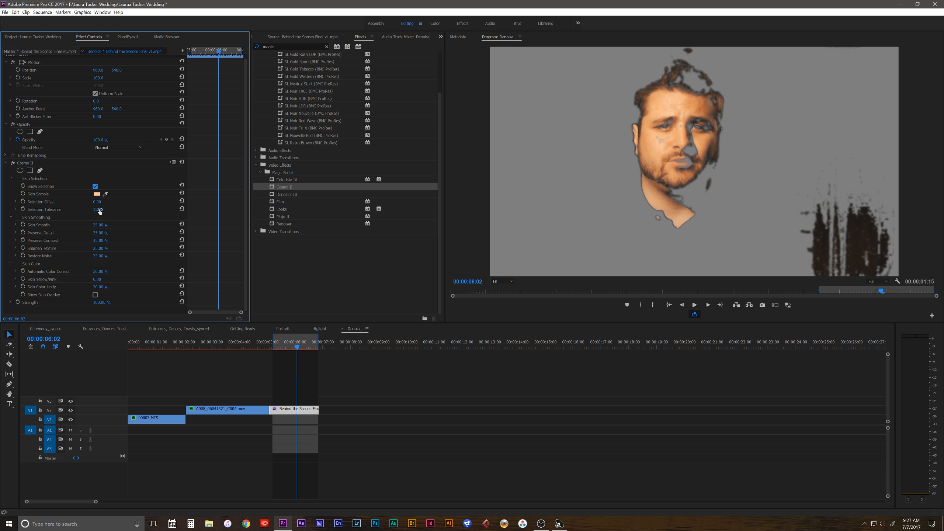
mouse_move(98, 209)
left_mouse_down()
mouse_move(84, 210)
mouse_move(109, 202)
mouse_move(98, 202)
mouse_move(101, 211)
left_mouse_up()
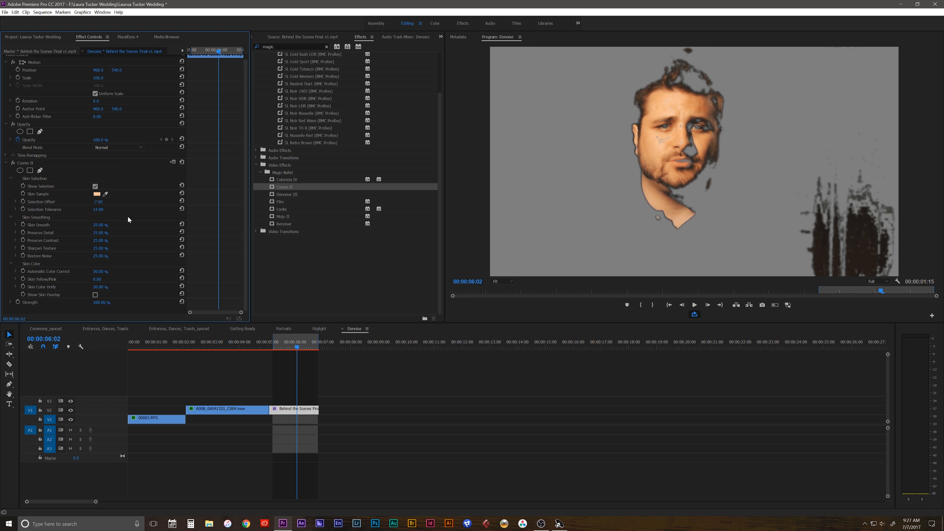
left_click(96, 186)
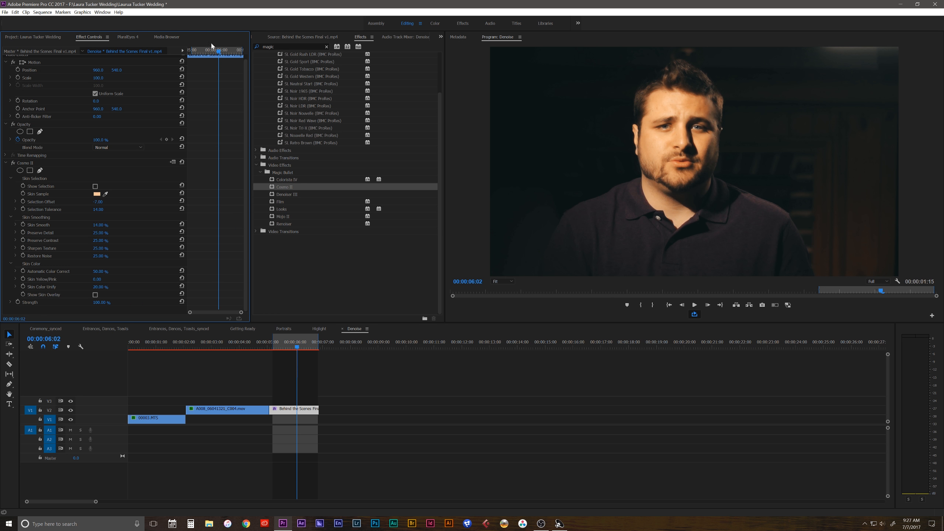
Step: Switch to the Color workspace and reduce the Lumetri Scopes to the Vectorscope YUV by hiding the RGB parade and luma waveform
left_click(434, 24)
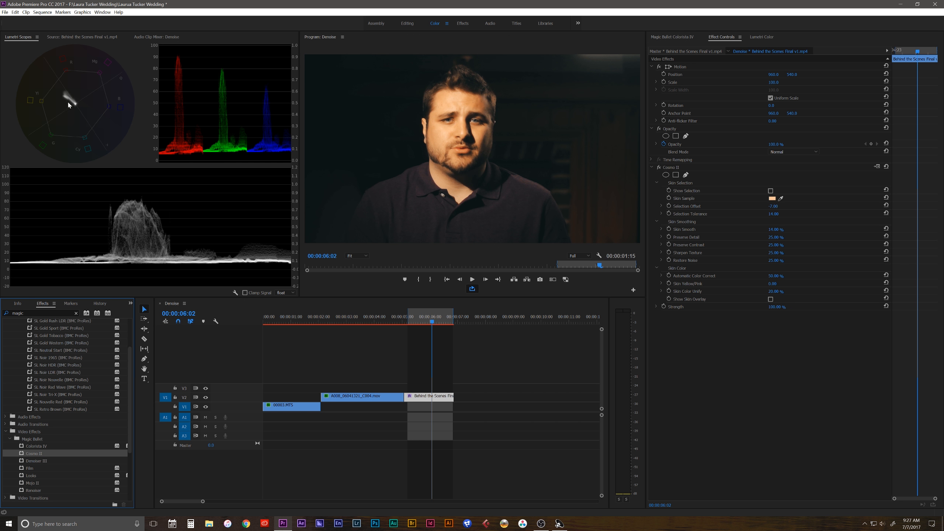
right_click(205, 117)
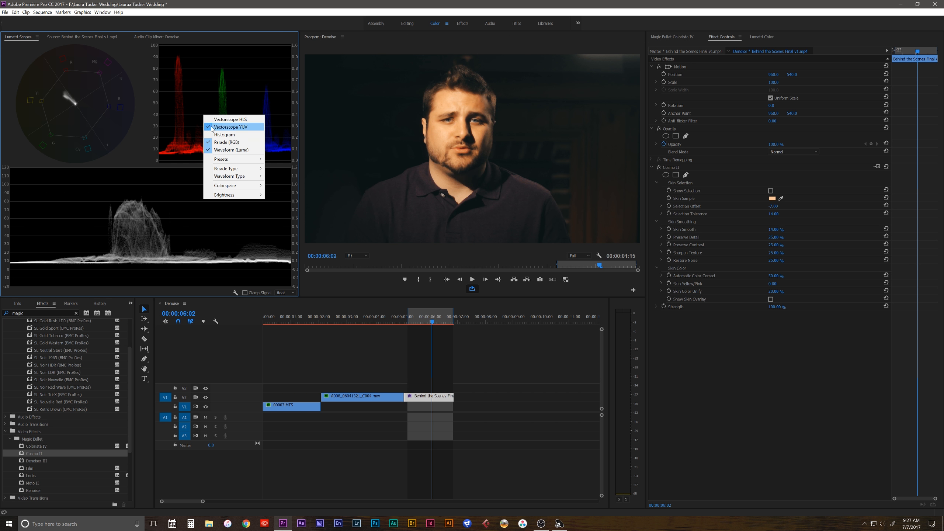
left_click(225, 142)
right_click(221, 145)
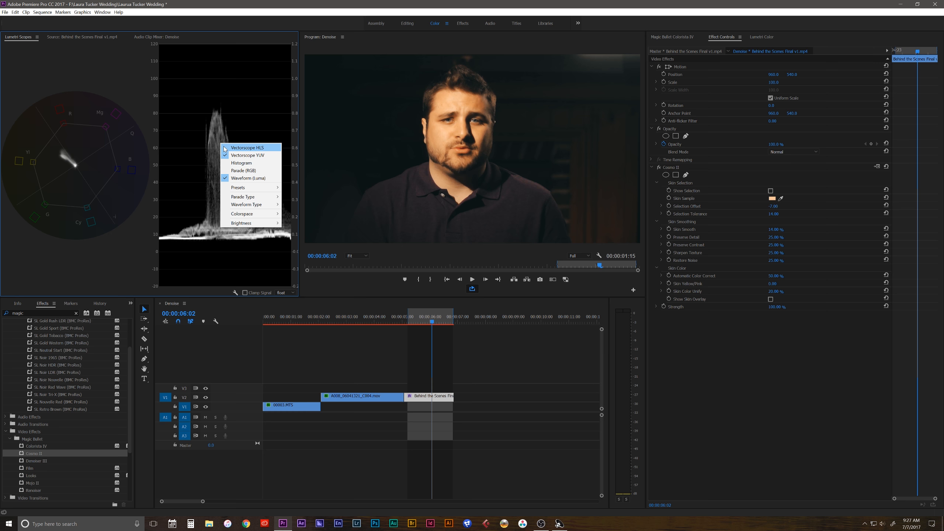
left_click(240, 178)
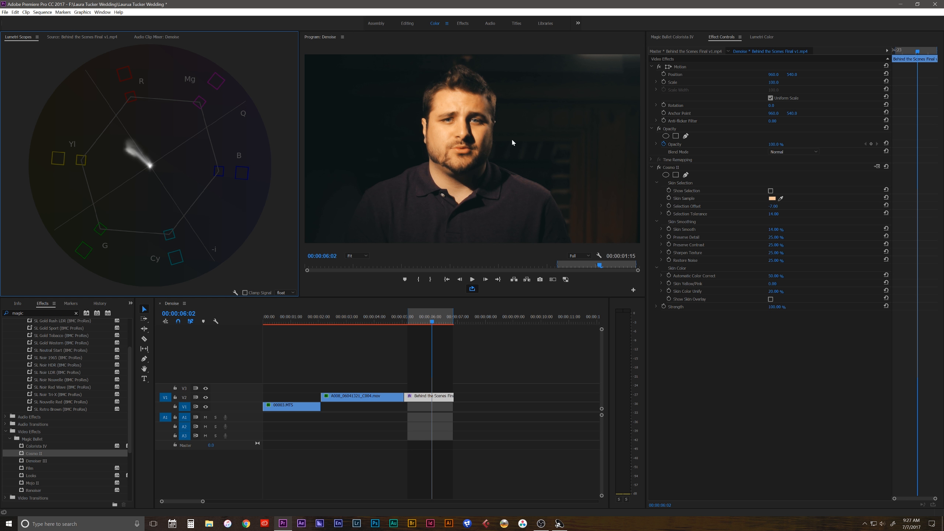
Step: Try a Skin Yellow/Pink value of 25 in Cosmo II, and reset it to 0
mouse_move(772, 283)
left_mouse_down()
mouse_move(797, 283)
mouse_move(777, 284)
left_mouse_up()
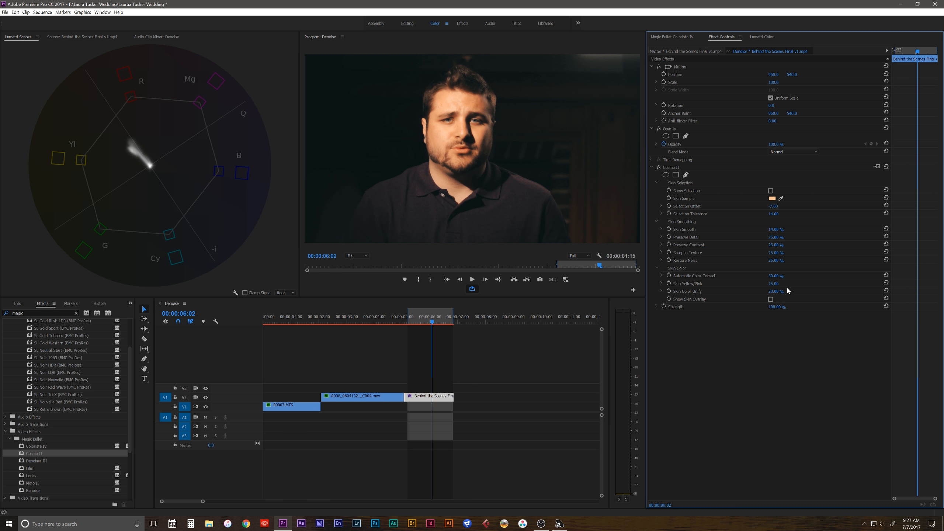
left_click(776, 283)
type("0")
key("Return")
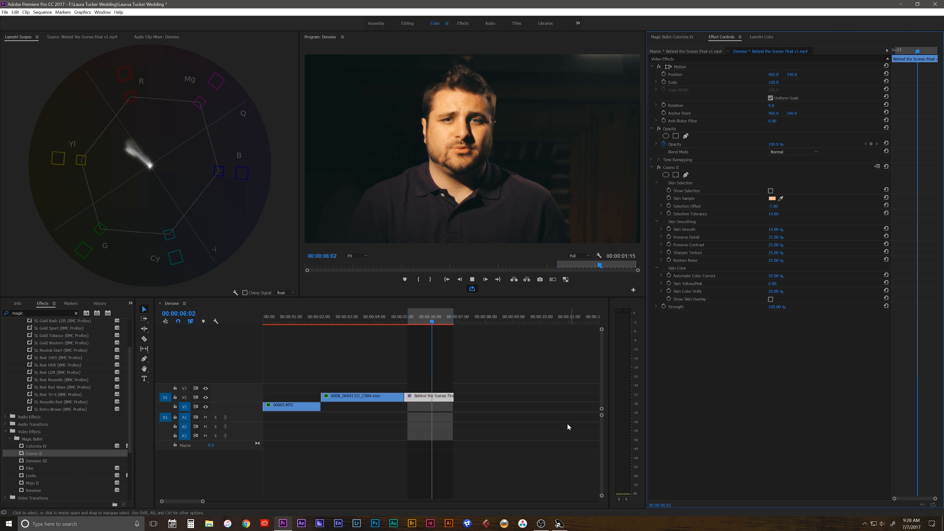
Step: Play the interview clip to judge its skin, raise the Cosmo II Skin Smooth amount, and replay the clip
key("space")
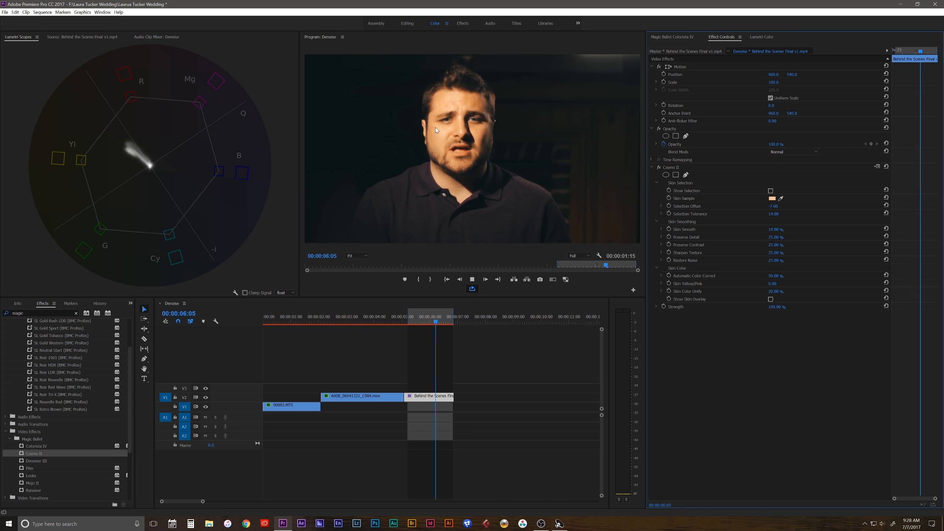
key("space")
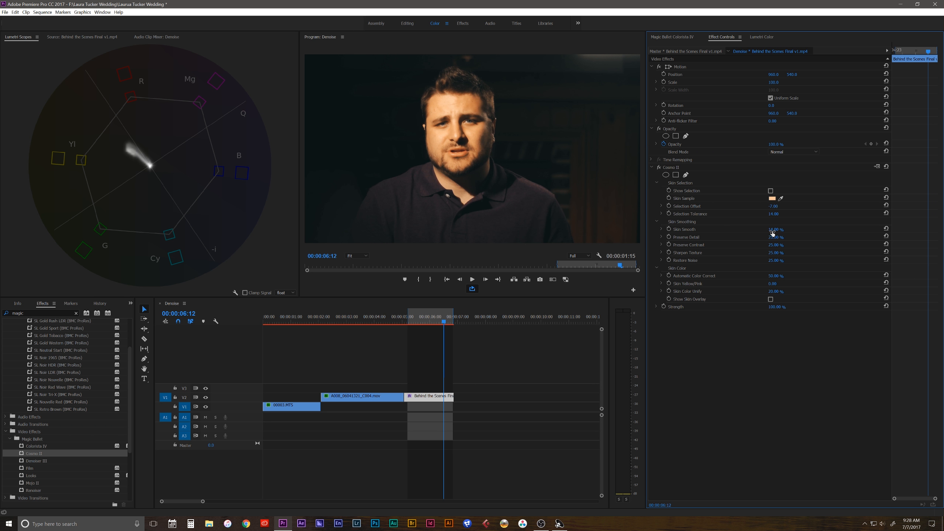
left_click_drag(774, 229, 780, 229)
key("space")
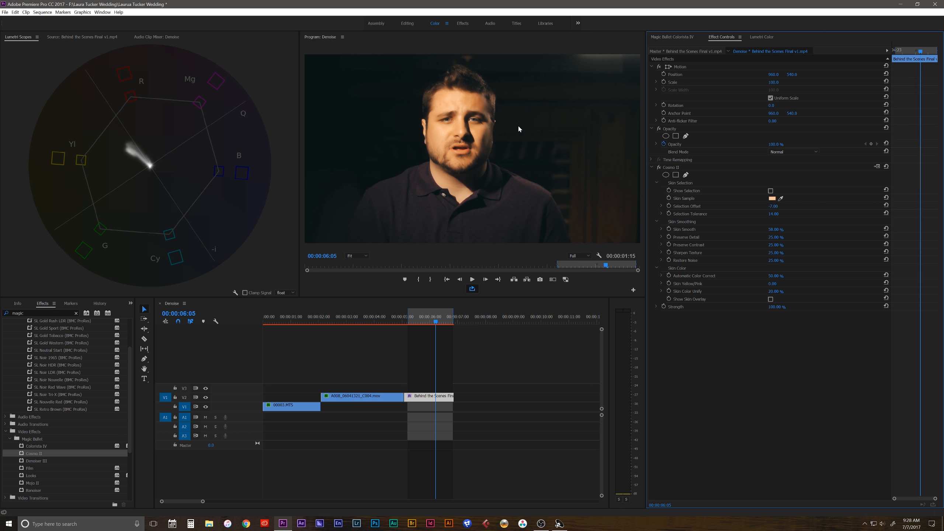